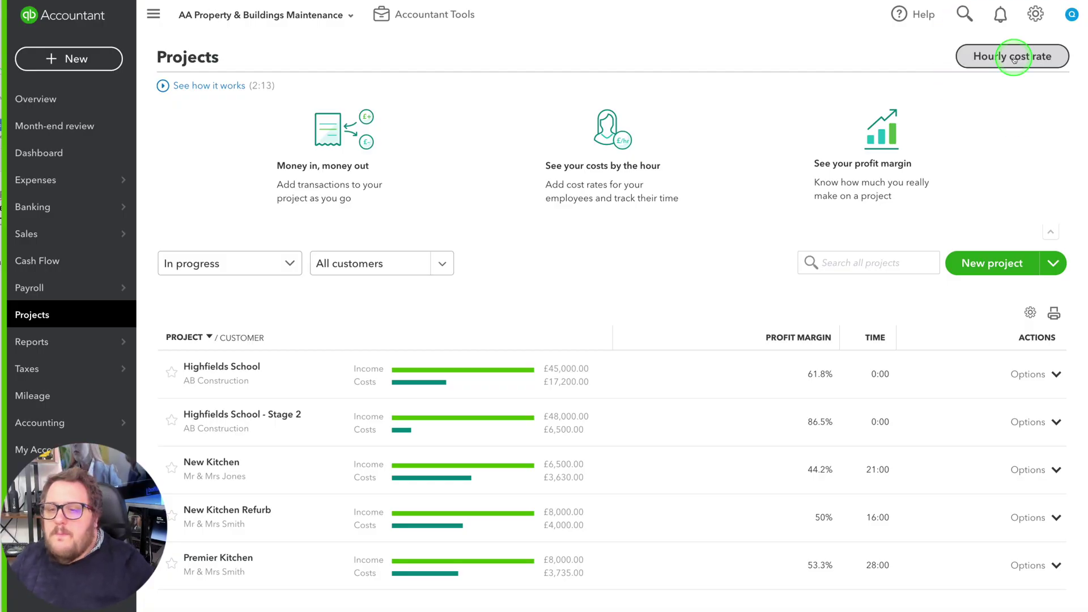
# Review the employees' hourly cost rates, including the new-employee form and the hourly cost rate calculator, and close without changes
pyautogui.click(1013, 59)
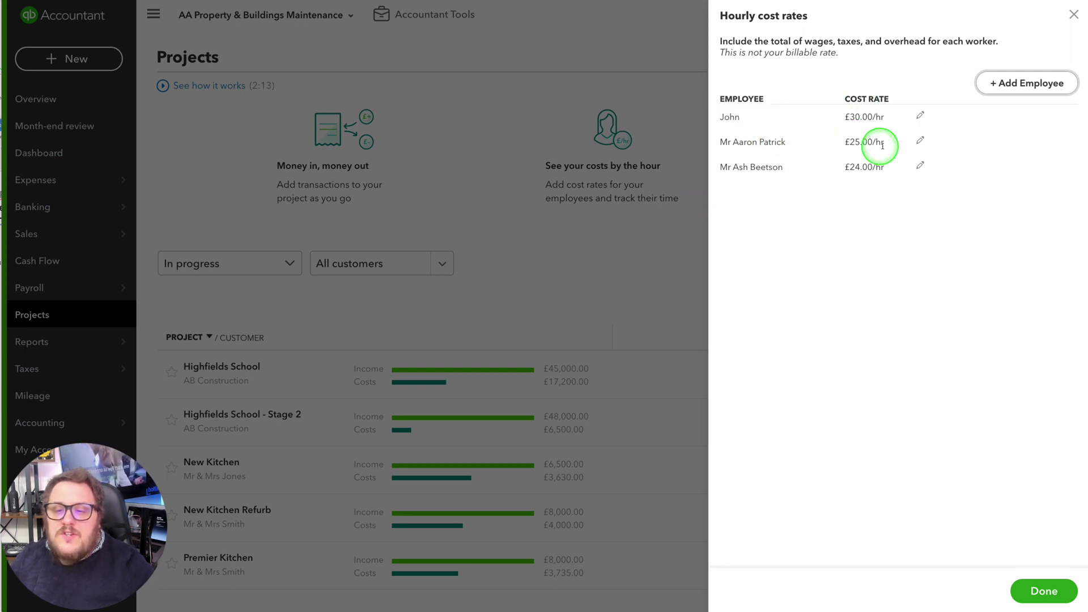
pyautogui.click(1022, 83)
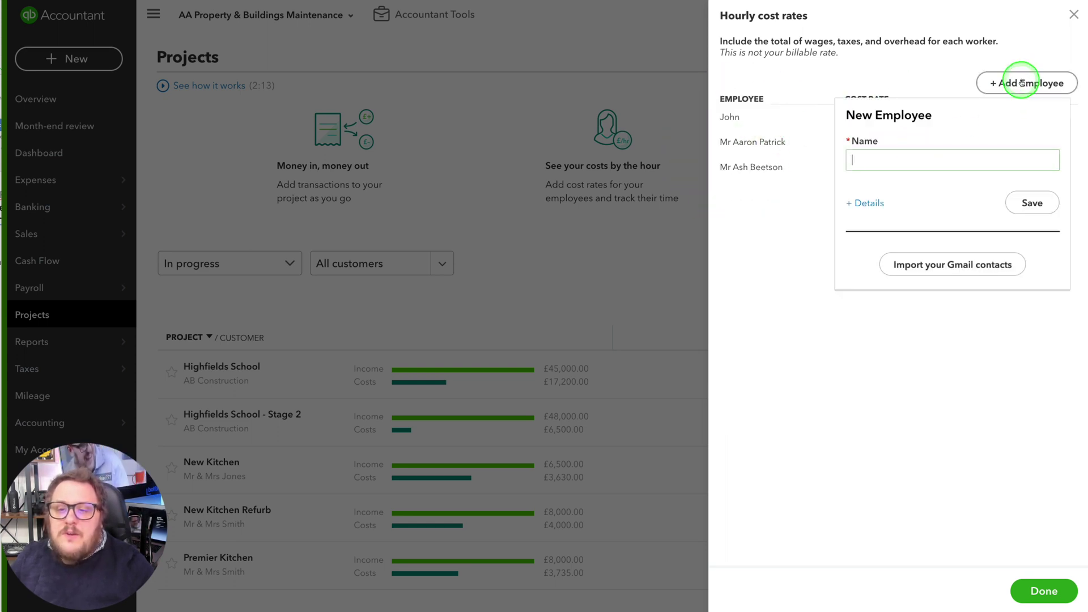
pyautogui.click(795, 199)
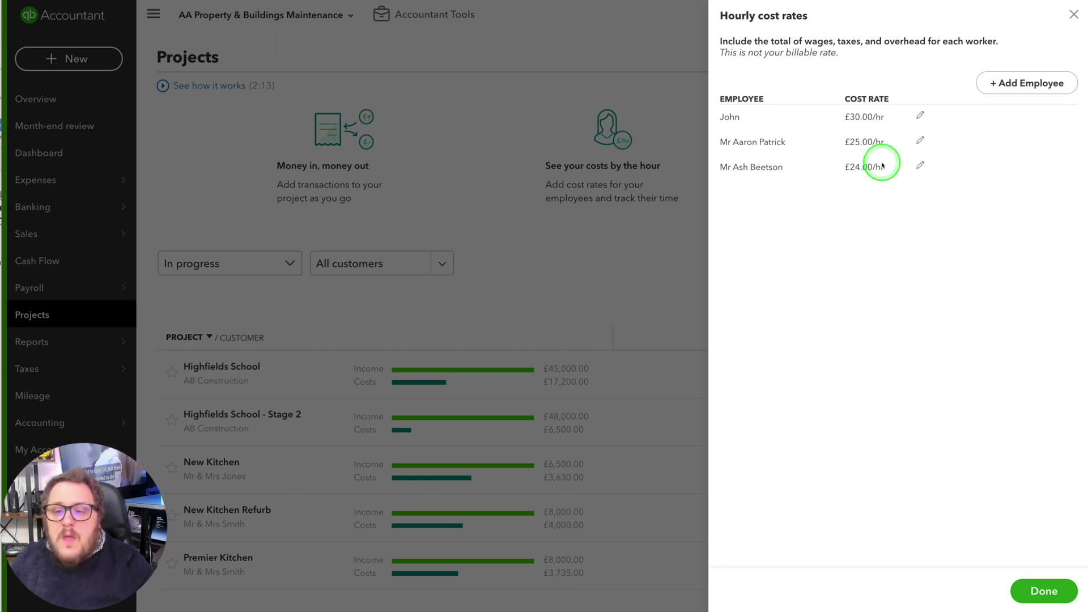
pyautogui.click(921, 143)
pyautogui.click(921, 143)
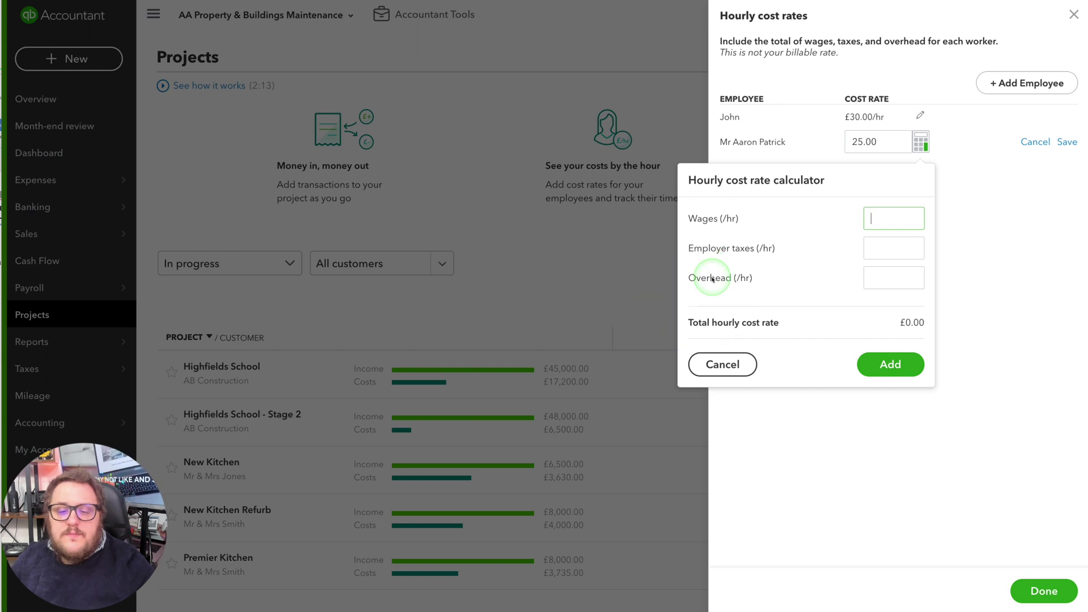
pyautogui.click(891, 220)
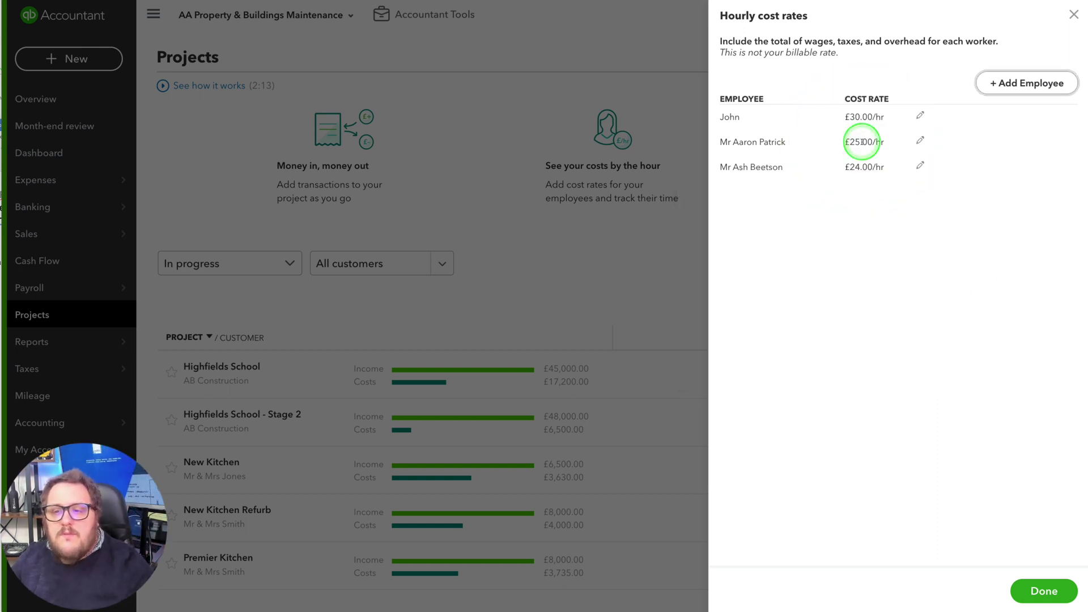
pyautogui.click(1073, 16)
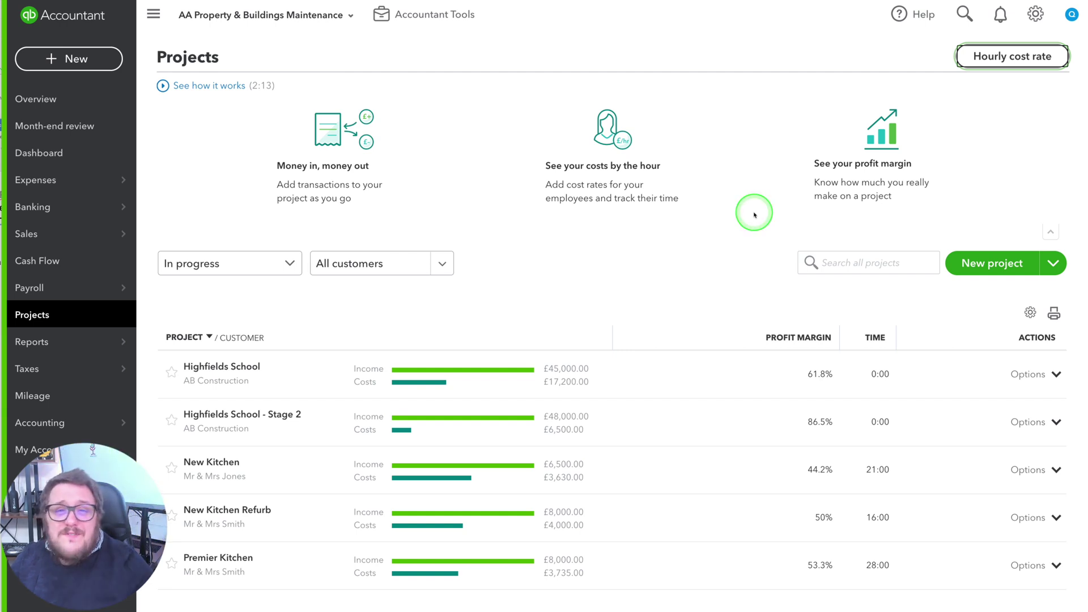
# Go to user management and view the user types offered for a new user, leaving without adding one
pyautogui.click(1036, 13)
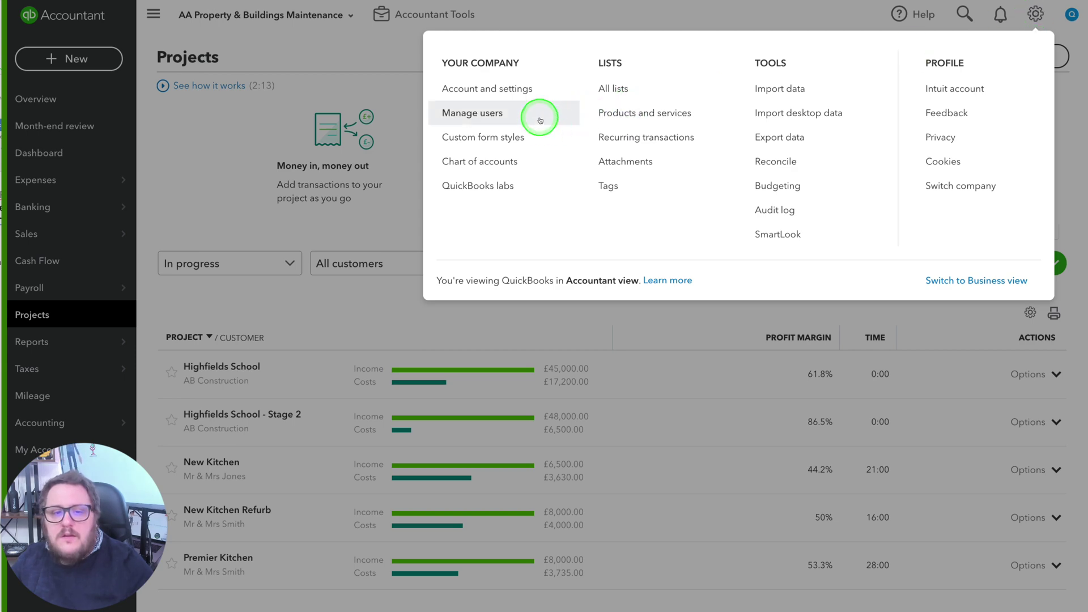
pyautogui.click(488, 114)
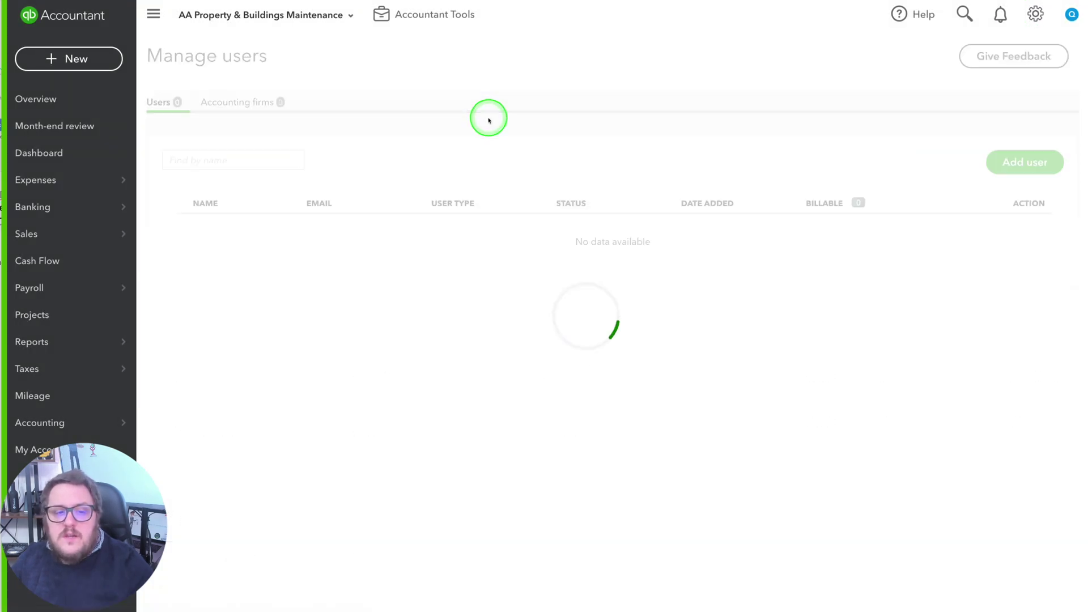
pyautogui.click(989, 163)
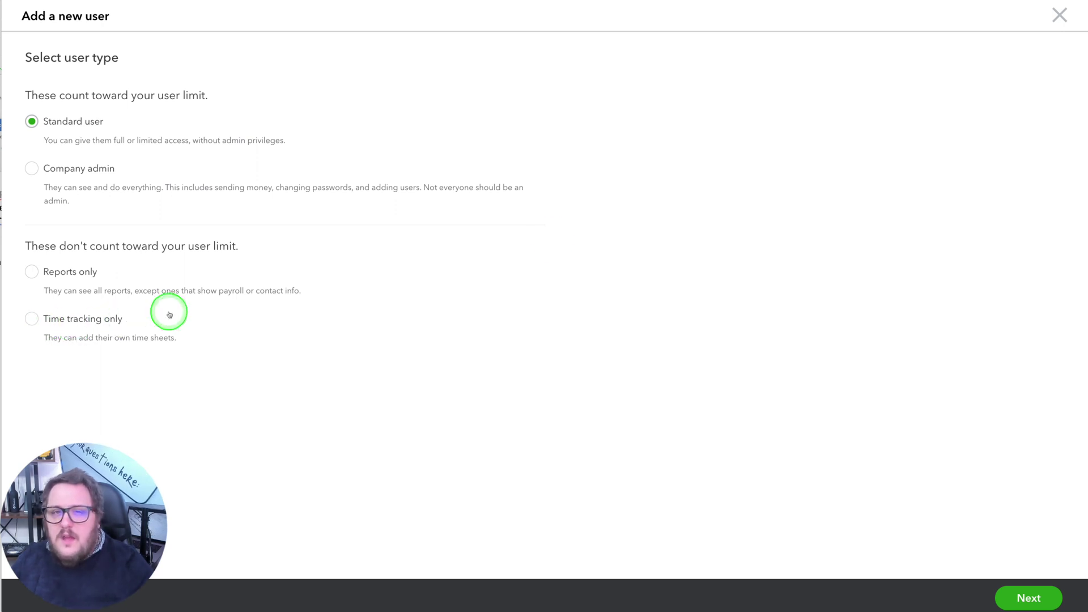
pyautogui.click(1067, 21)
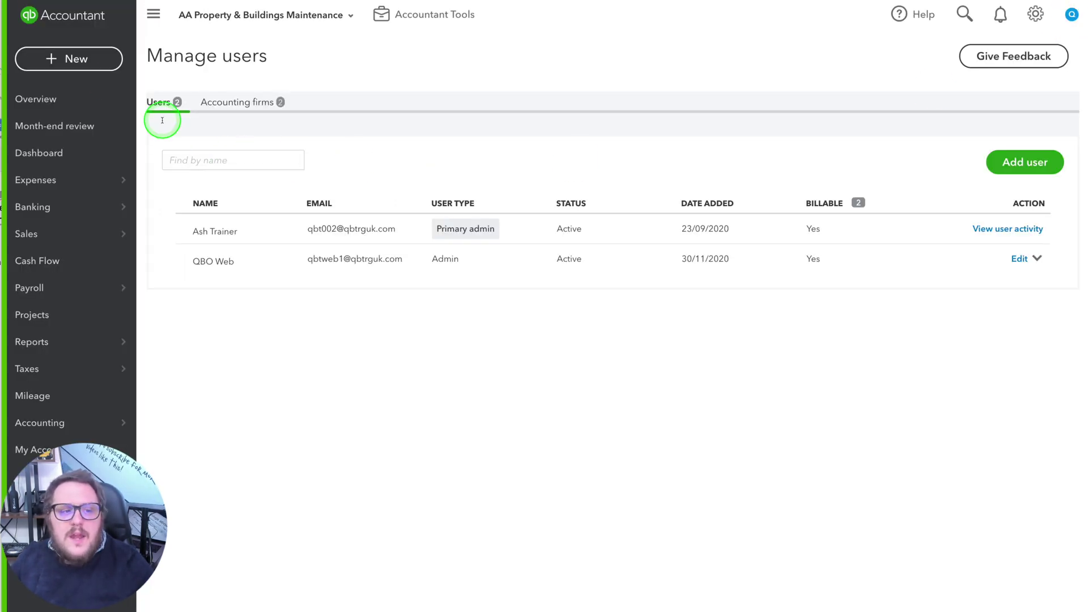
# Open a new weekly timesheet for employee hours
pyautogui.click(52, 60)
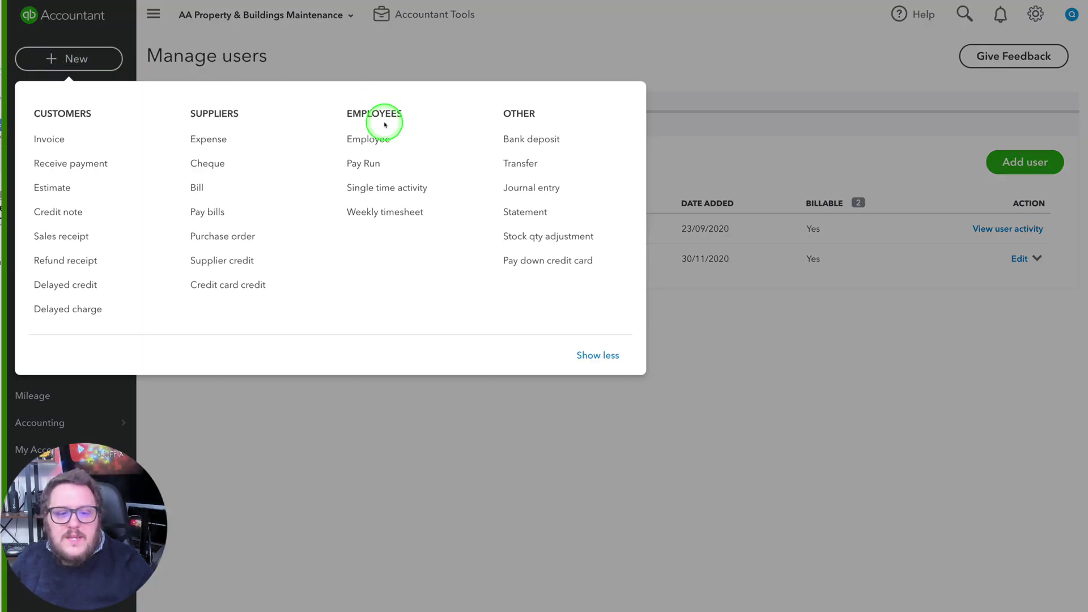
pyautogui.click(378, 213)
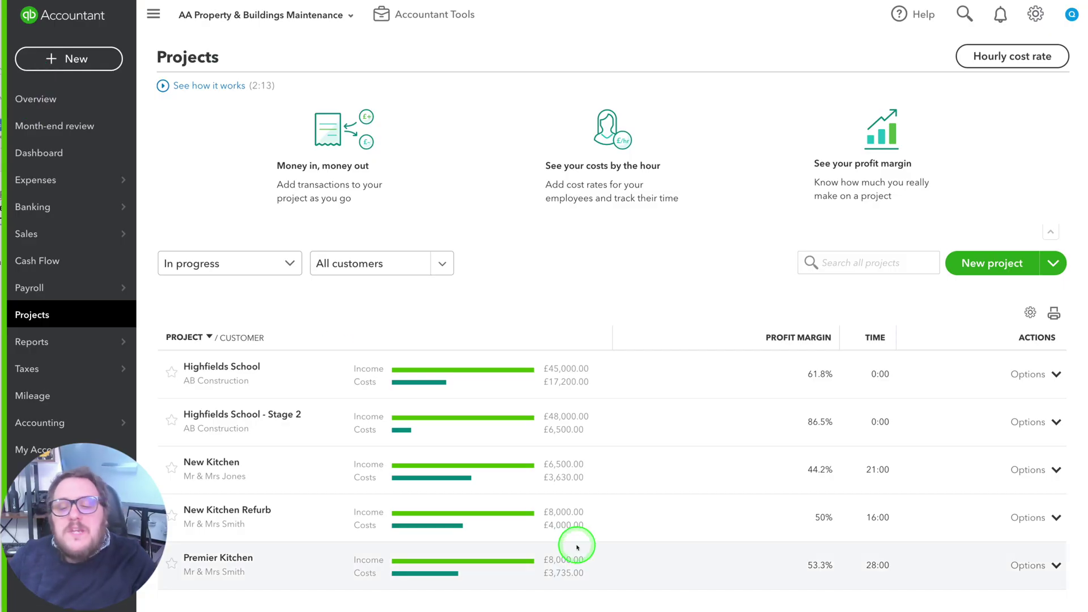
# Create and save a project named Project 1 for the customer Bob The Builder, leaving the notes empty
pyautogui.click(991, 268)
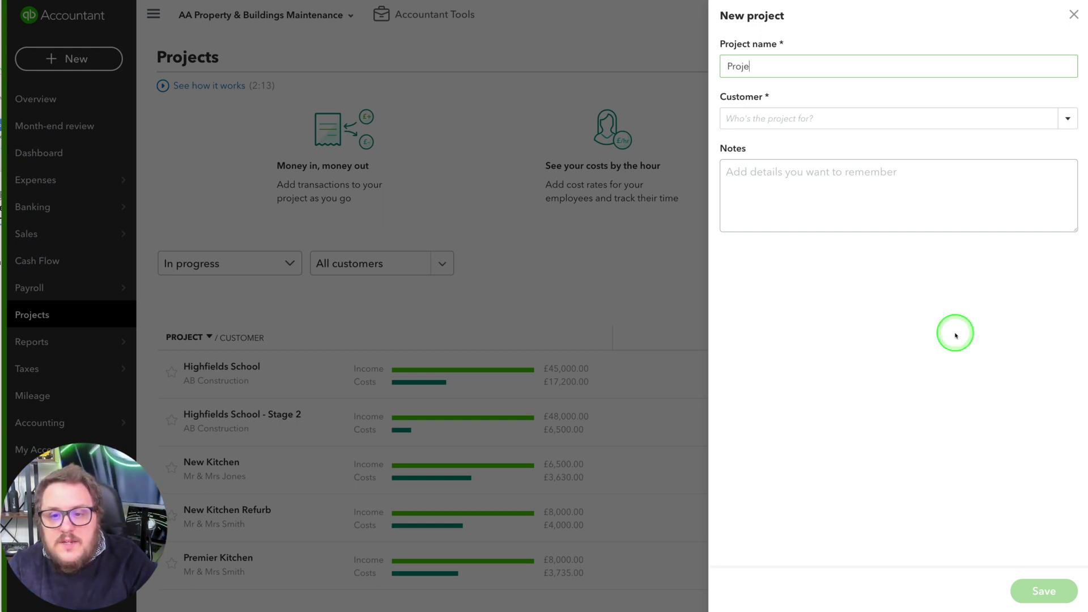
pyautogui.press('Tab')
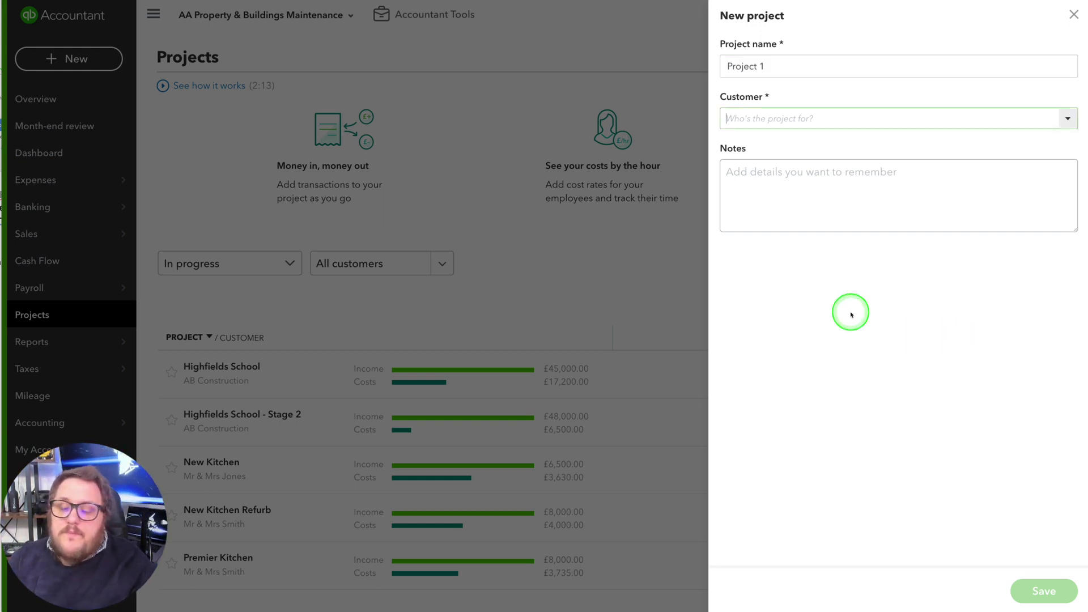
pyautogui.click(1067, 118)
pyautogui.scroll(-2, 896, 245)
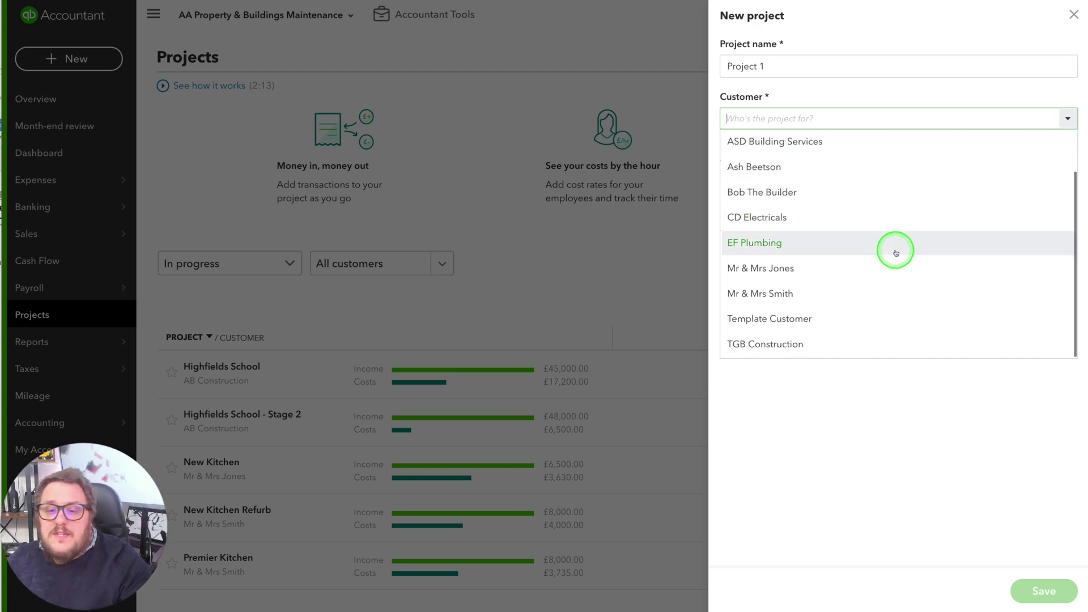
pyautogui.scroll(2, 889, 243)
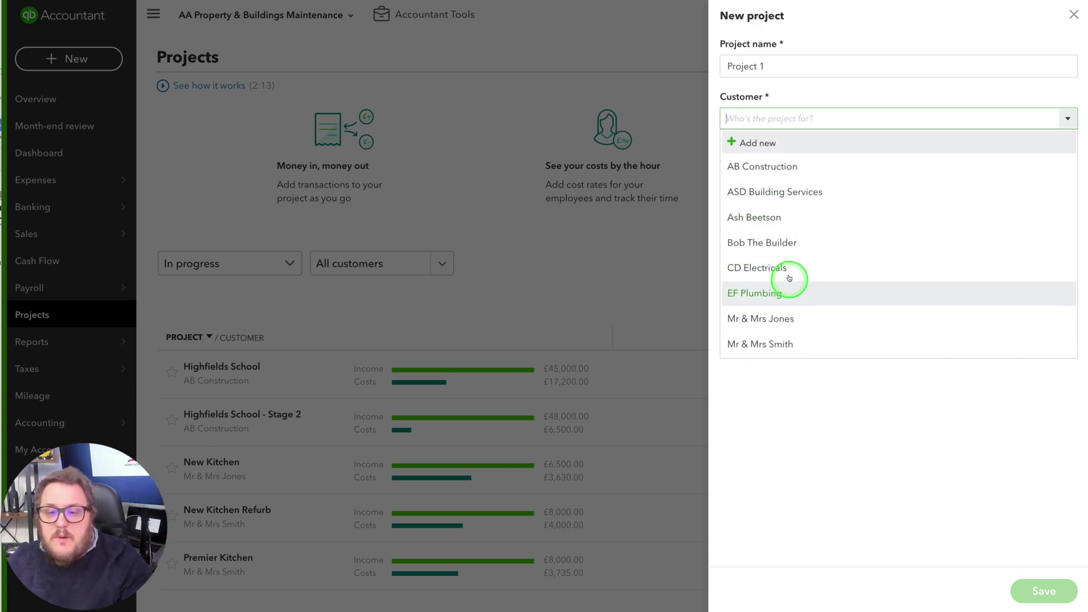
pyautogui.click(789, 244)
pyautogui.click(770, 182)
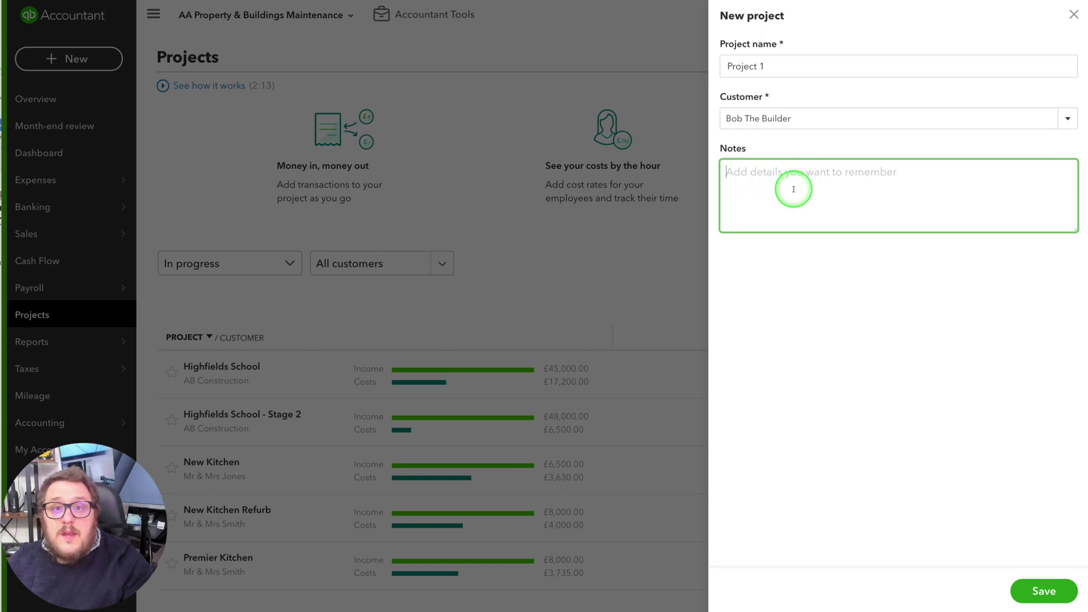
pyautogui.click(1041, 591)
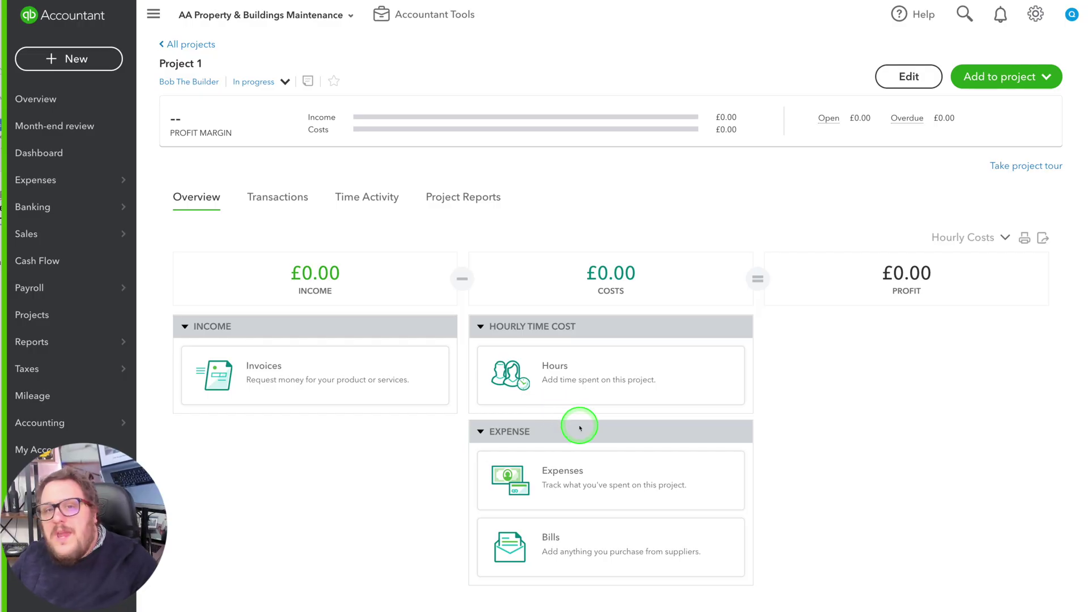
# Draft a 1,000.00 expense for BB Bricklaying with a customer/project lookup for "bob", and discard the form
pyautogui.click(69, 59)
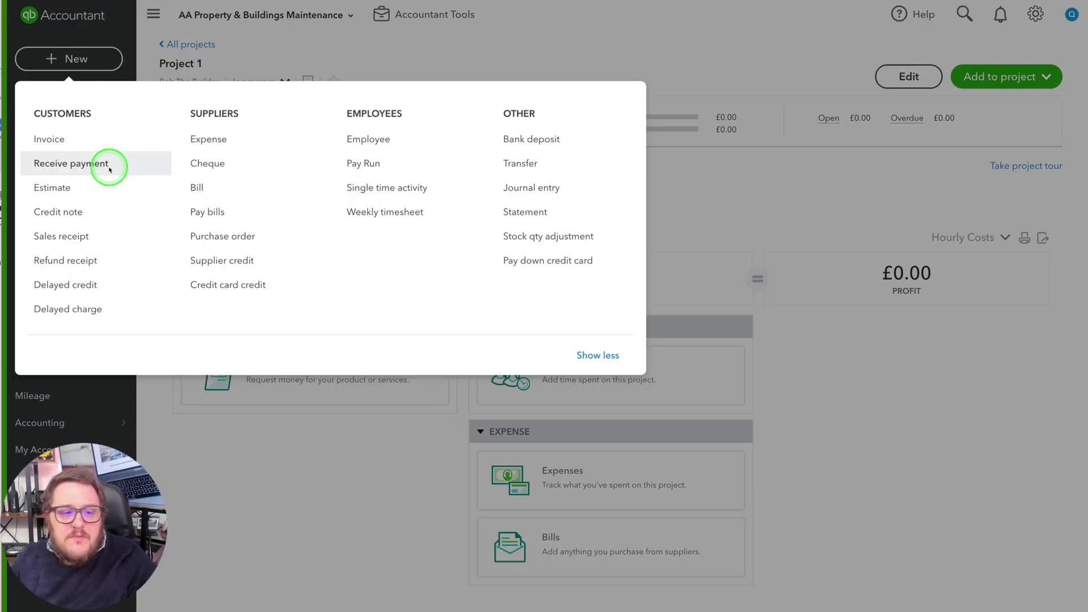
pyautogui.click(218, 139)
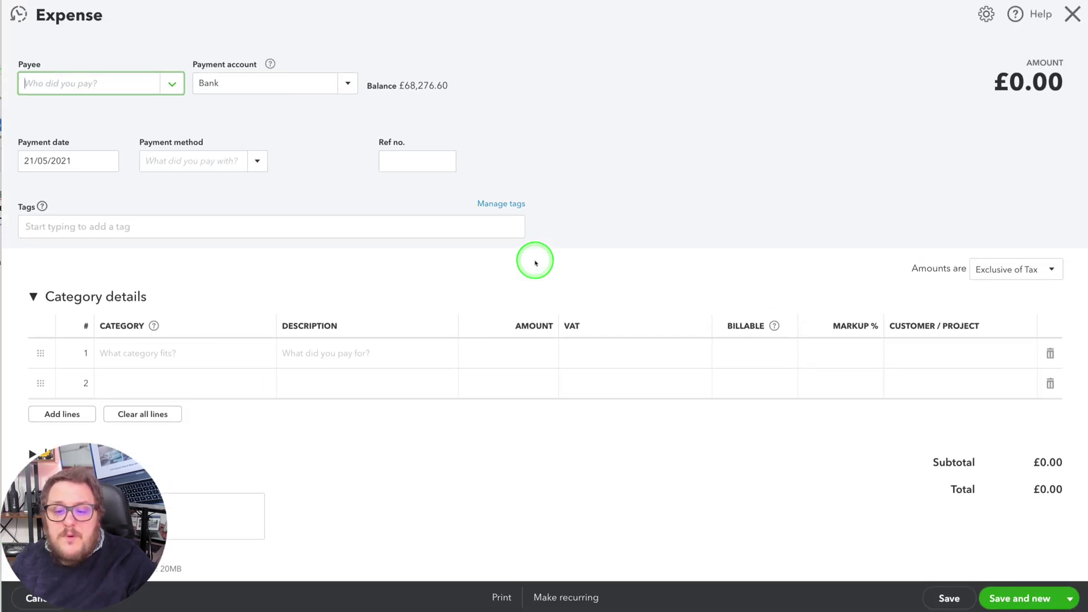
pyautogui.click(179, 90)
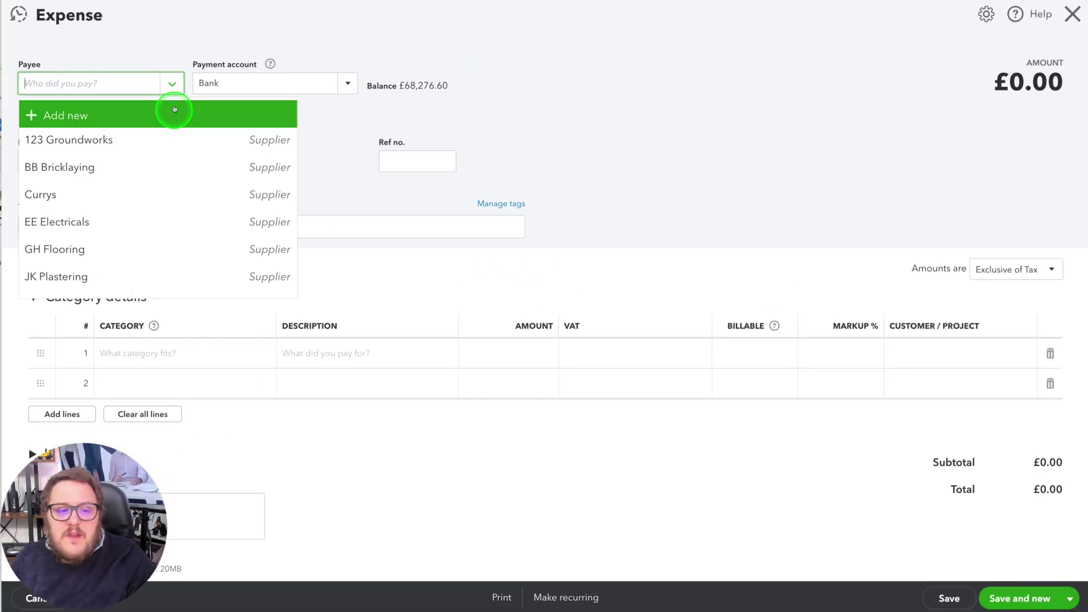
pyautogui.click(78, 169)
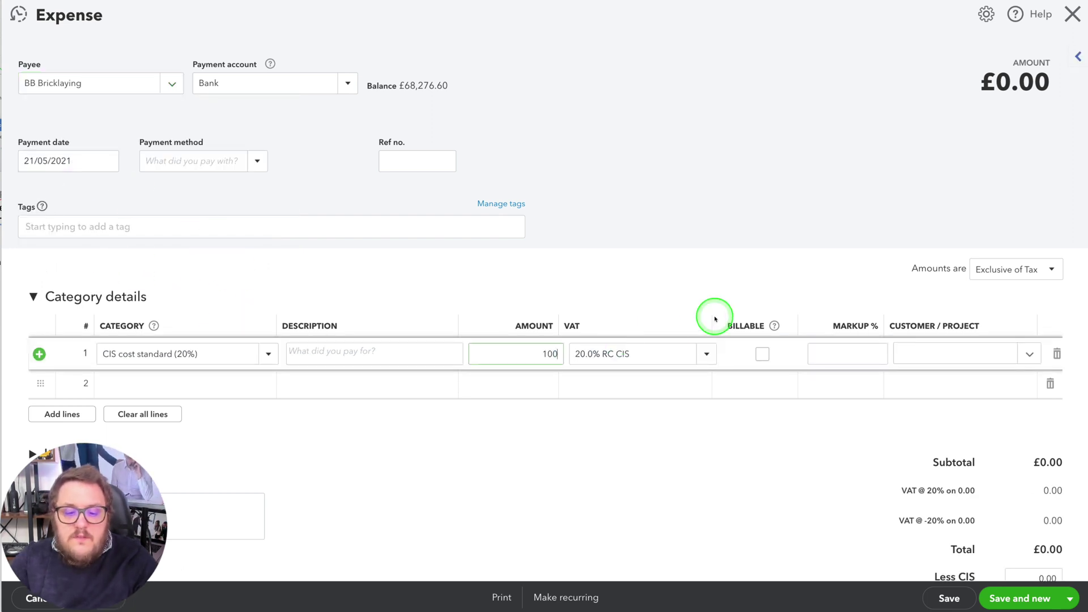
pyautogui.press('Tab')
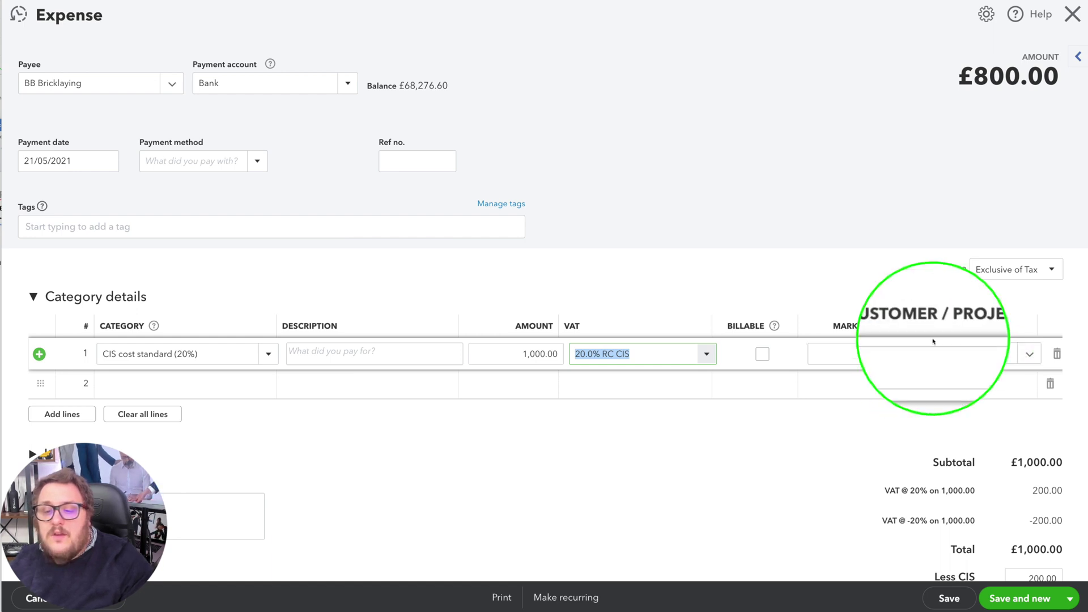
pyautogui.click(1019, 356)
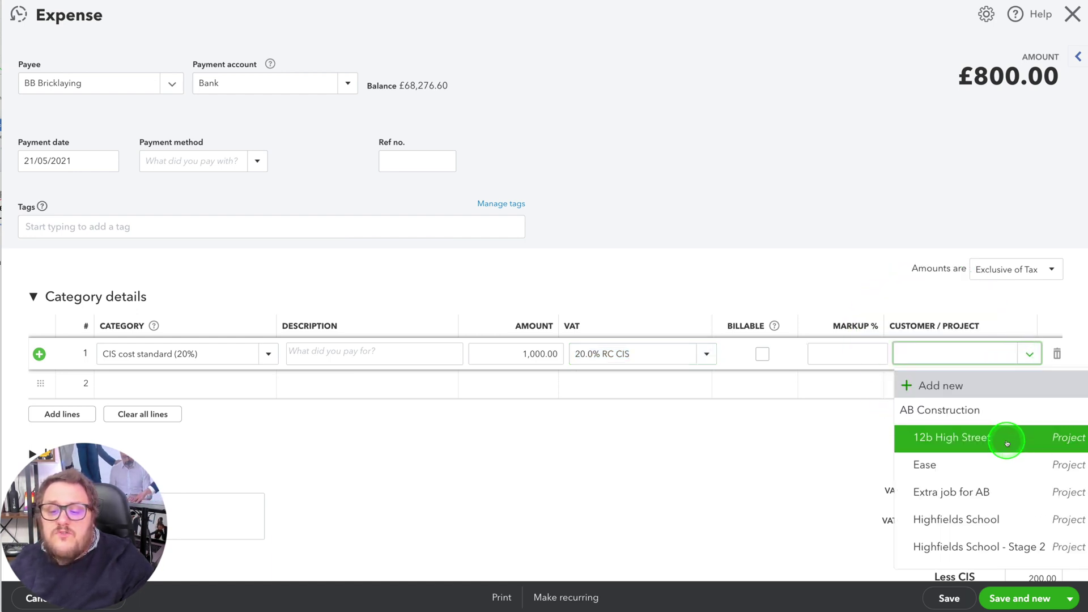
pyautogui.write('b')
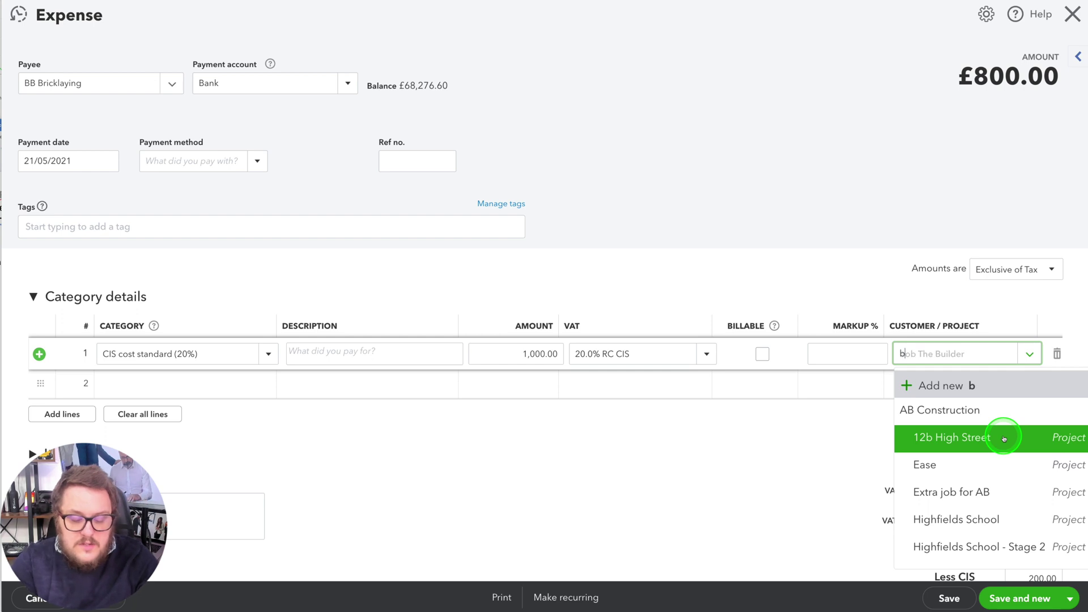
pyautogui.write('ob')
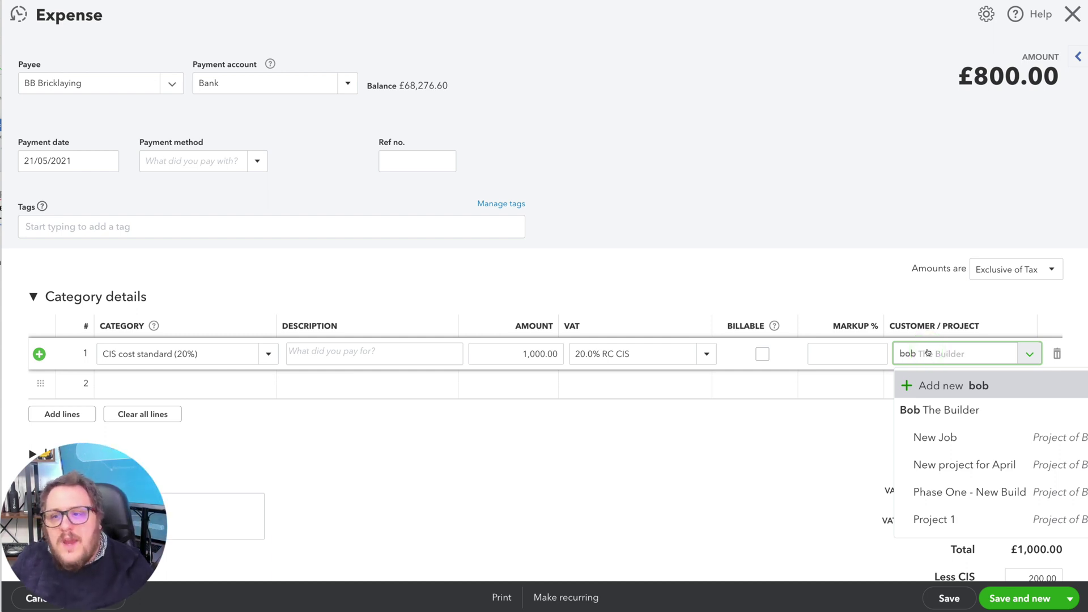
pyautogui.click(1073, 14)
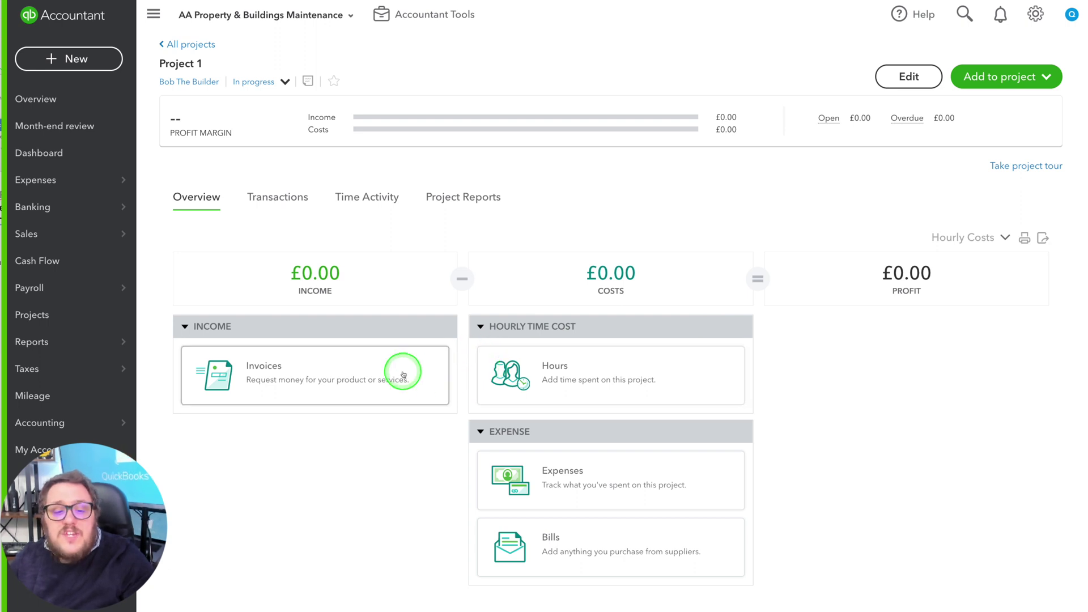
# Show the transaction types that can be added to Project 1
pyautogui.click(1048, 78)
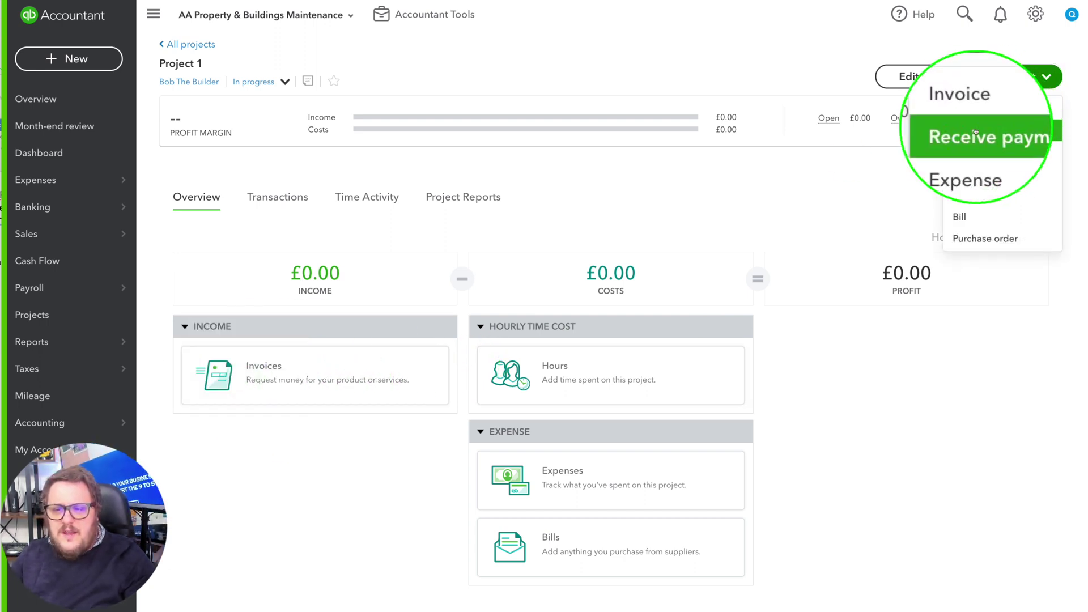
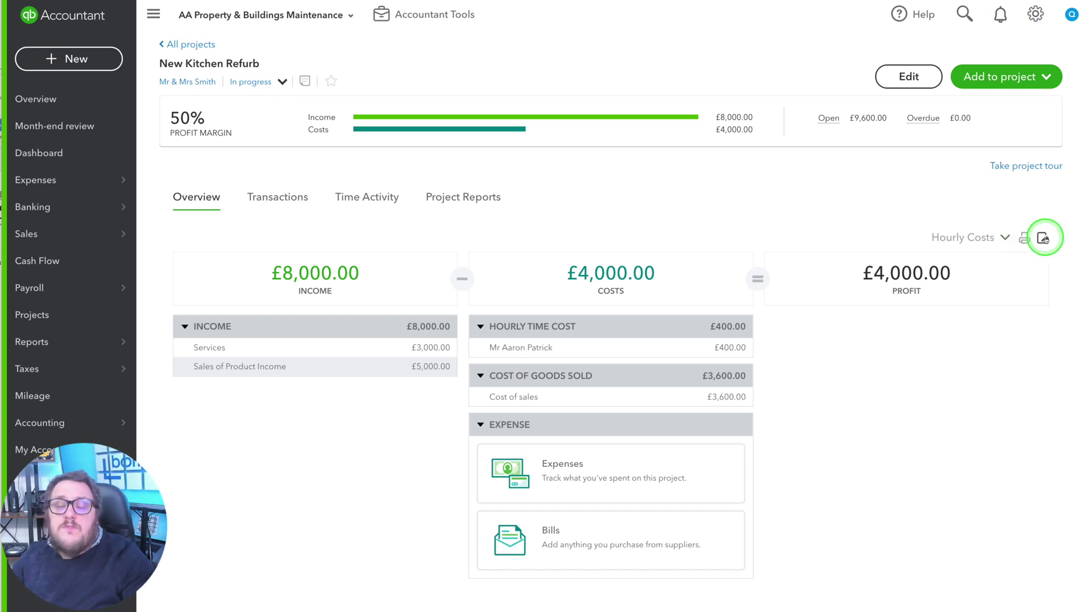
# Compare the New Kitchen Refurb project's overview based on payroll expenses with the one based on hourly costs
pyautogui.click(1004, 237)
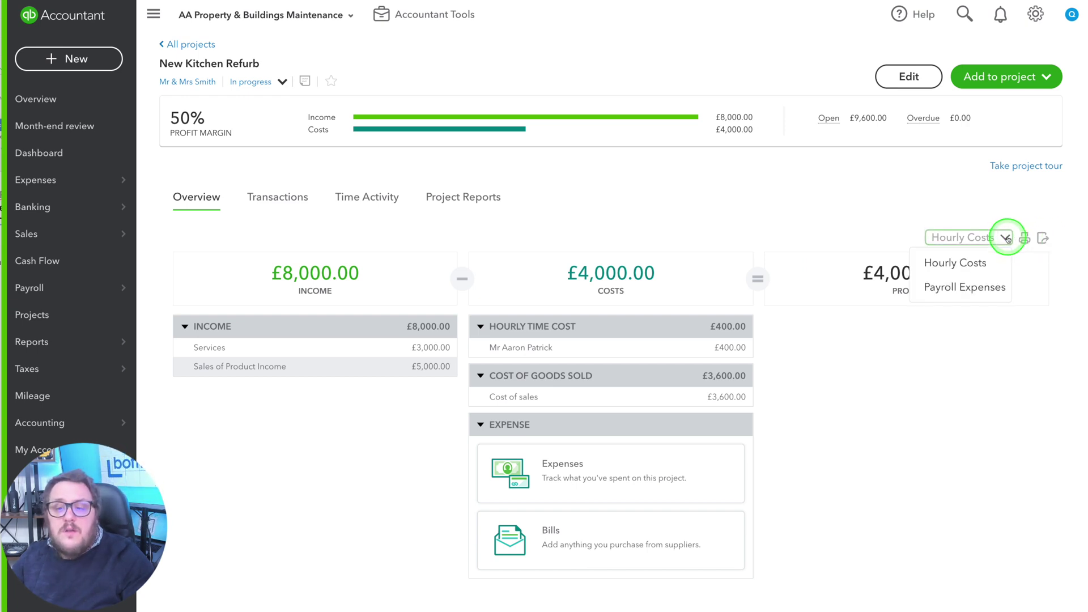
pyautogui.click(979, 295)
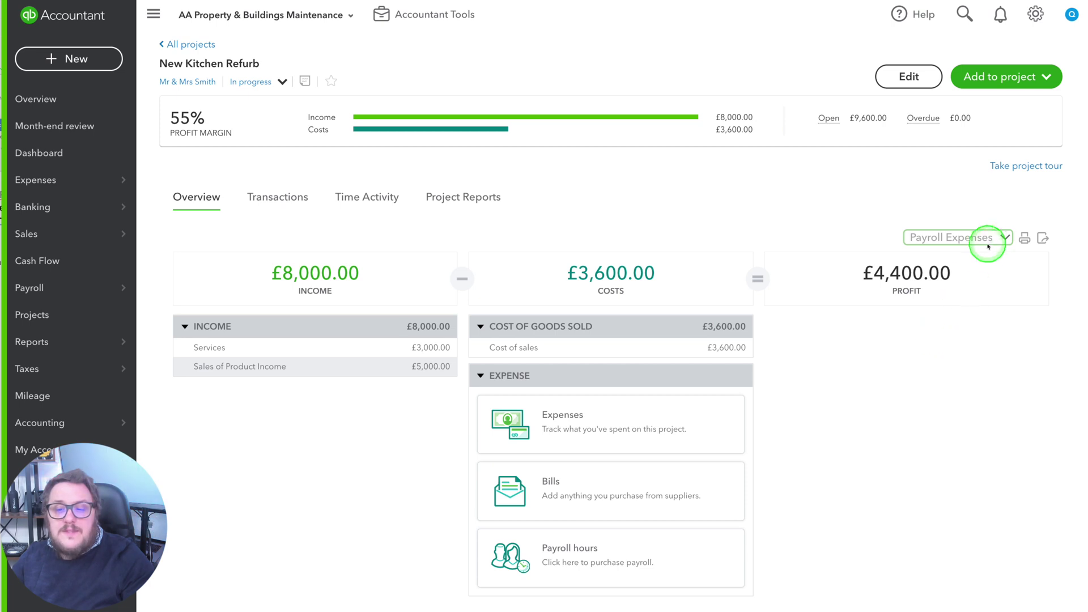
pyautogui.click(1005, 238)
pyautogui.click(958, 260)
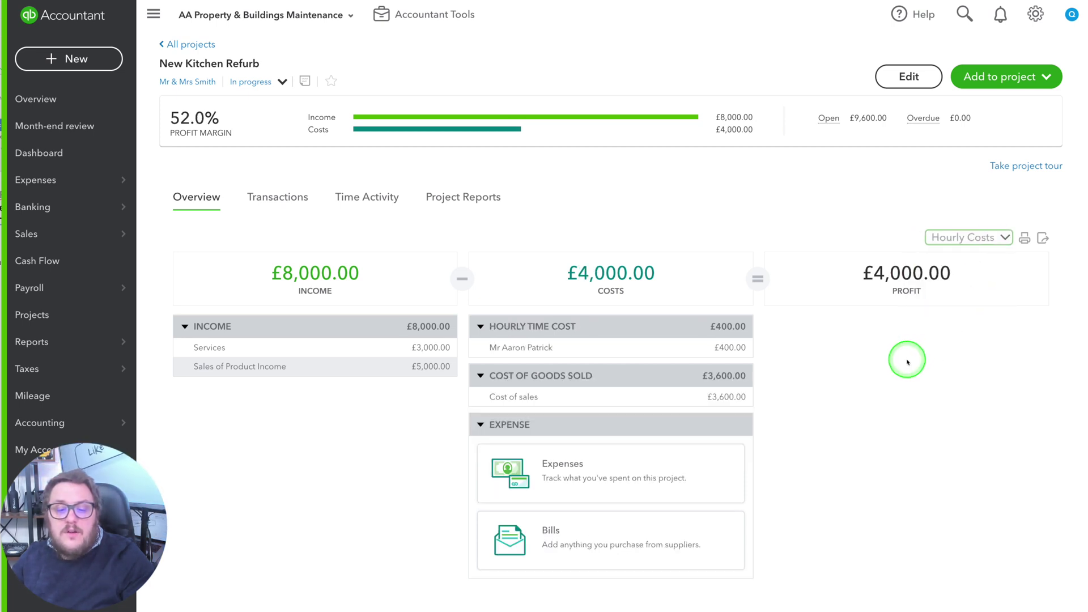
# Review the New Kitchen Refurb project's transactions, time activity and available project reports
pyautogui.click(264, 195)
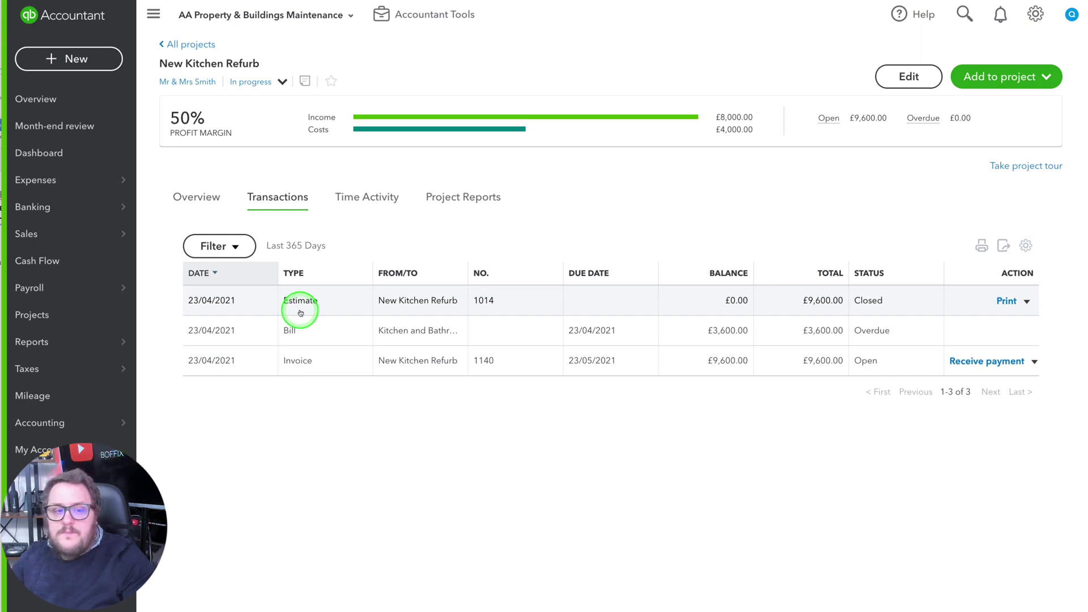
pyautogui.click(361, 200)
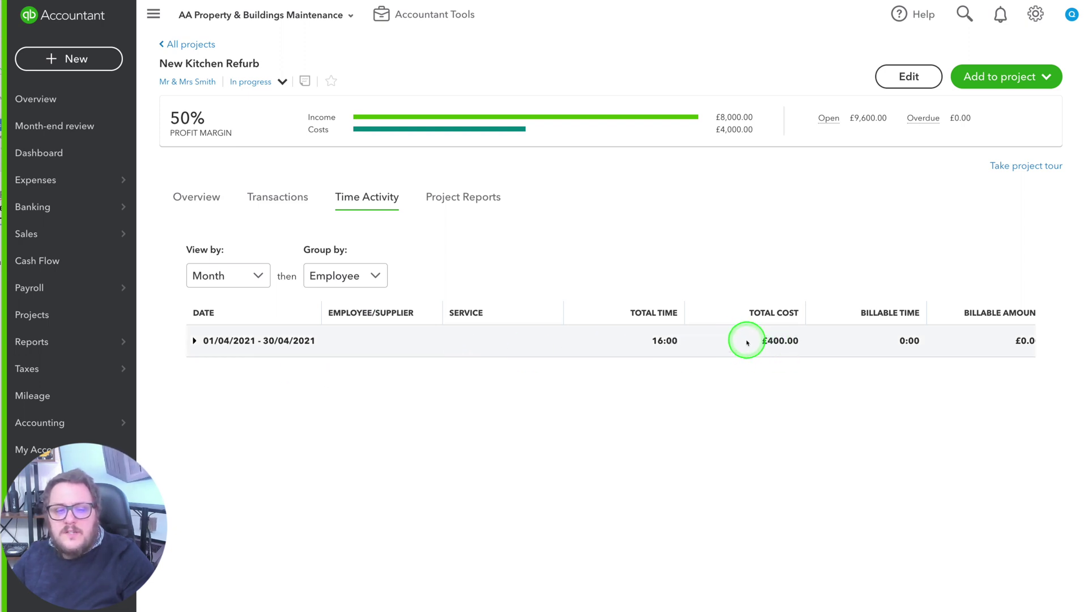
pyautogui.click(446, 197)
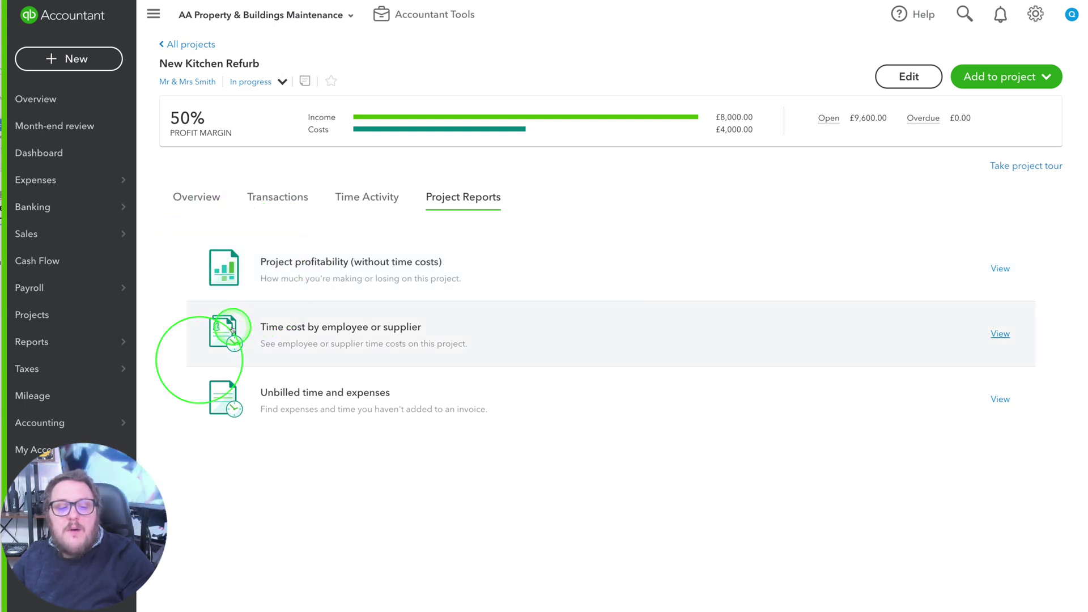
# Review the New Kitchen Refurb project's profitability, time cost by employee or supplier, and unbilled time and expenses reports
pyautogui.click(331, 261)
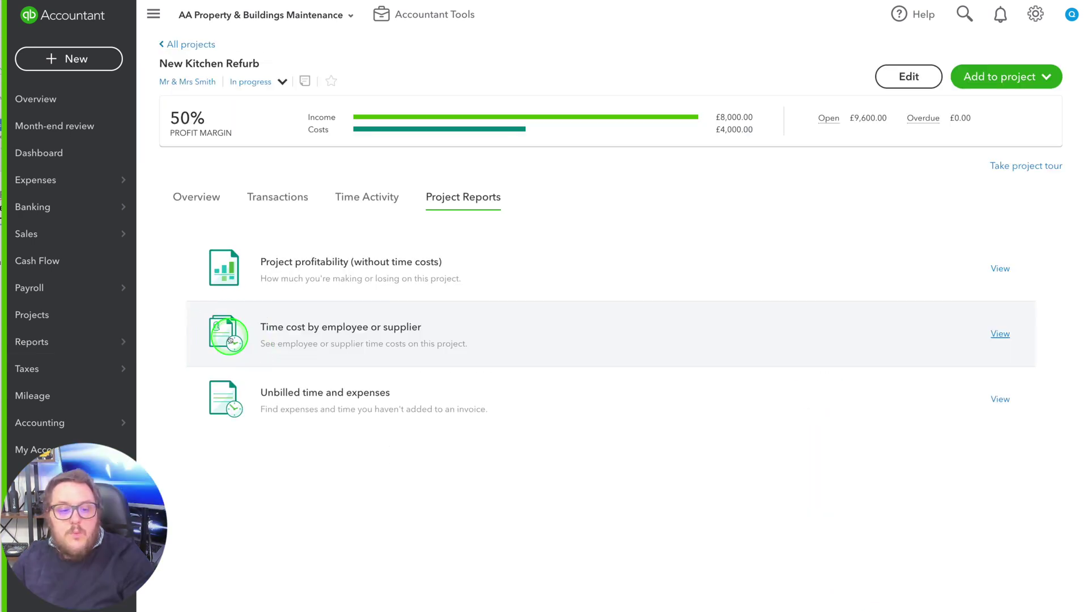
pyautogui.click(305, 331)
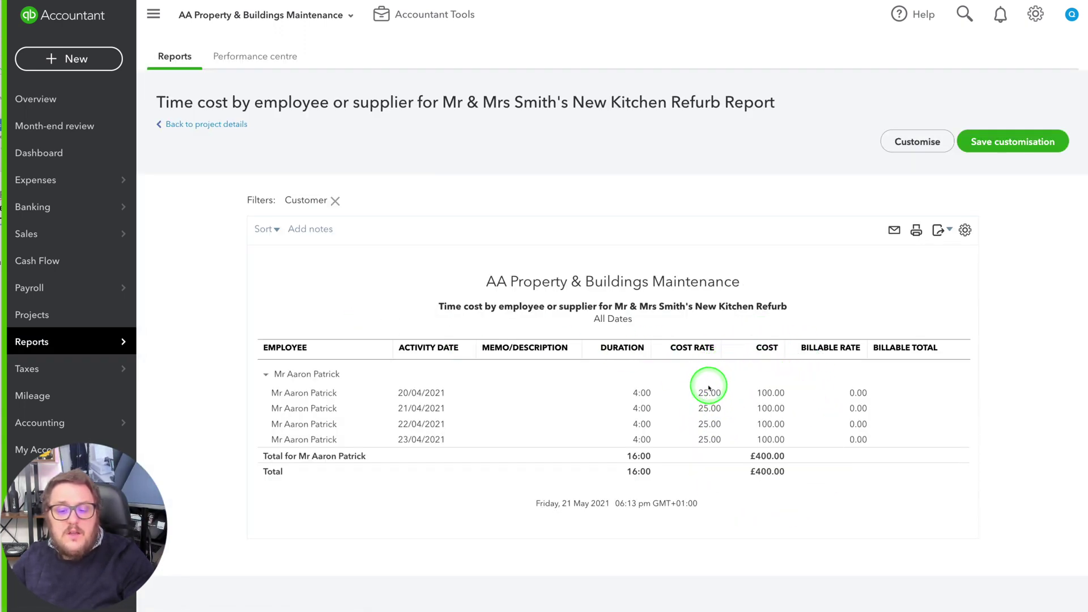
pyautogui.click(186, 122)
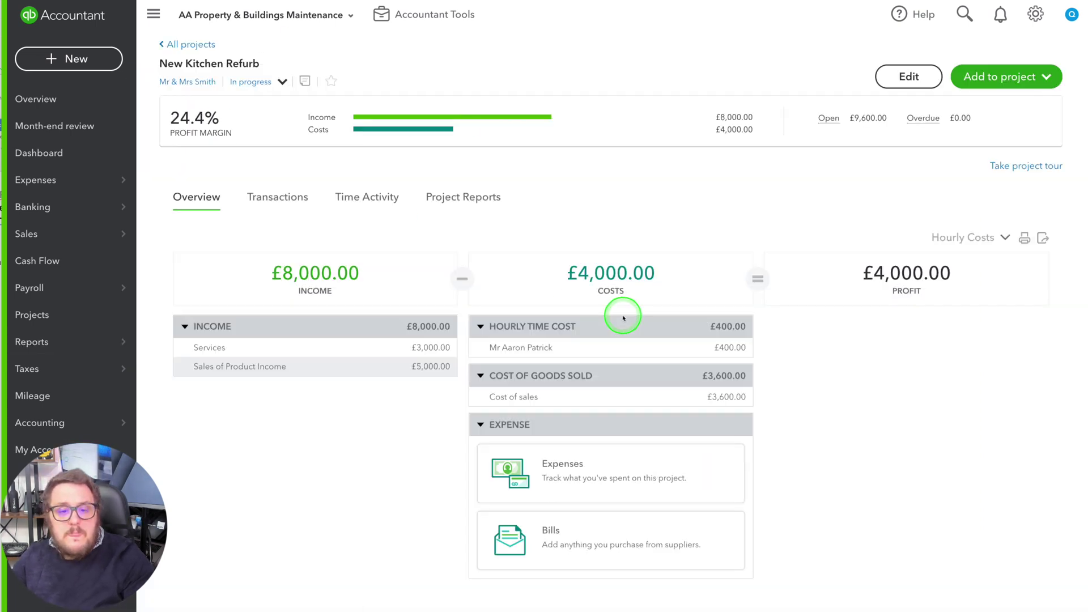
pyautogui.click(457, 196)
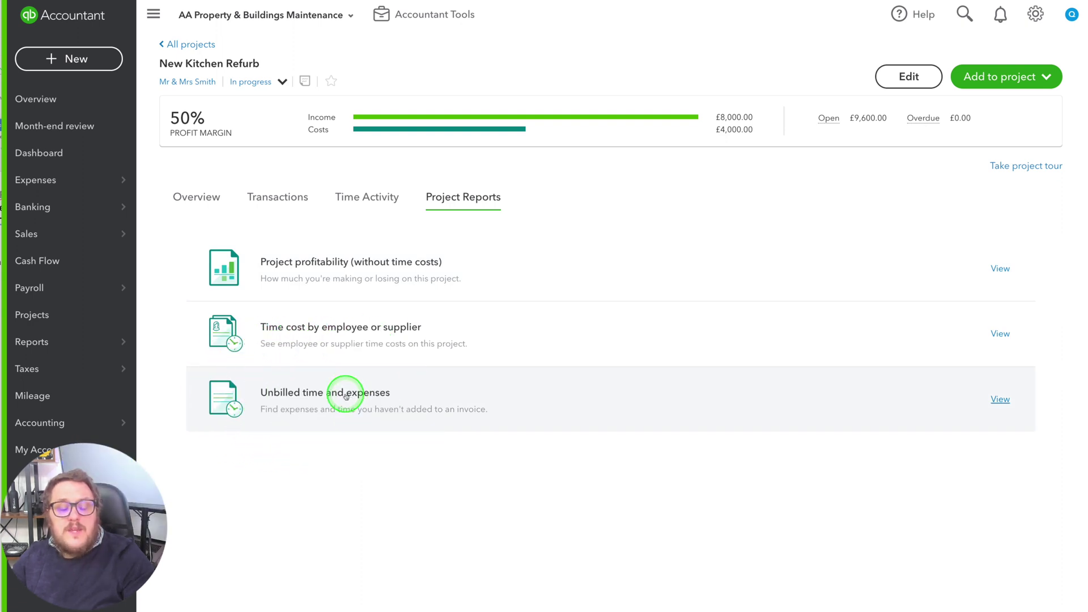
pyautogui.click(323, 395)
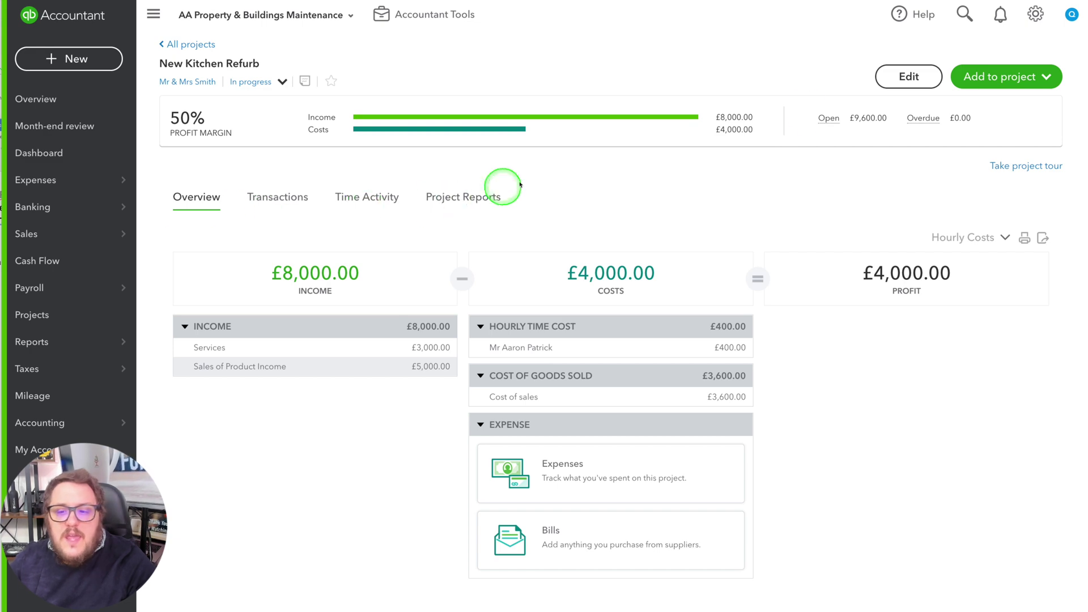
# Add an estimate to New Kitchen Refurb for Installation charge (Kitchen), described as Phase 2, quantity 5 at rate 600, and save it
pyautogui.click(1047, 76)
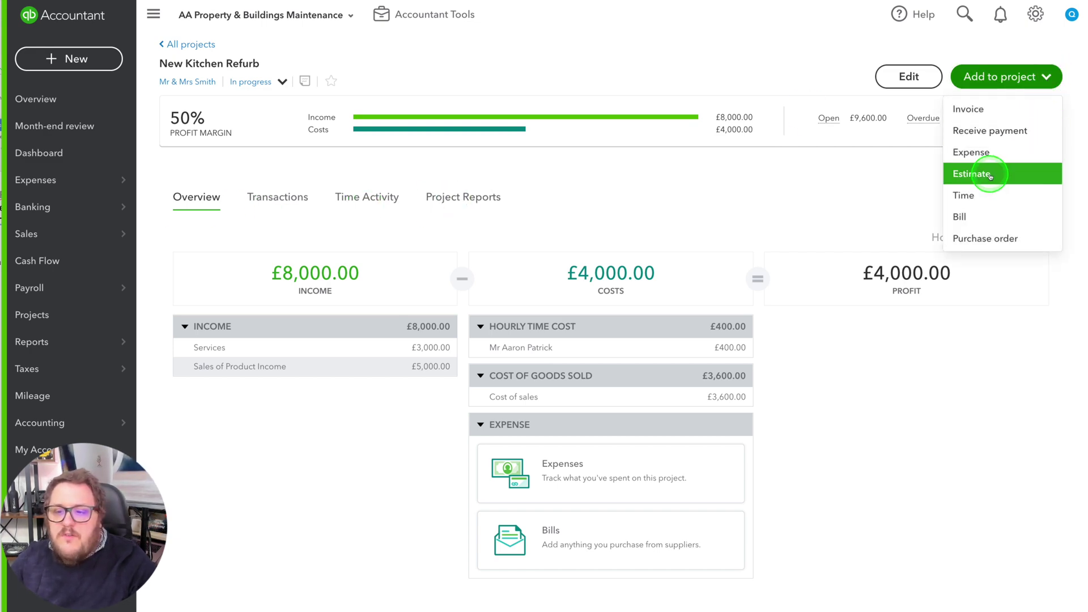
pyautogui.click(970, 182)
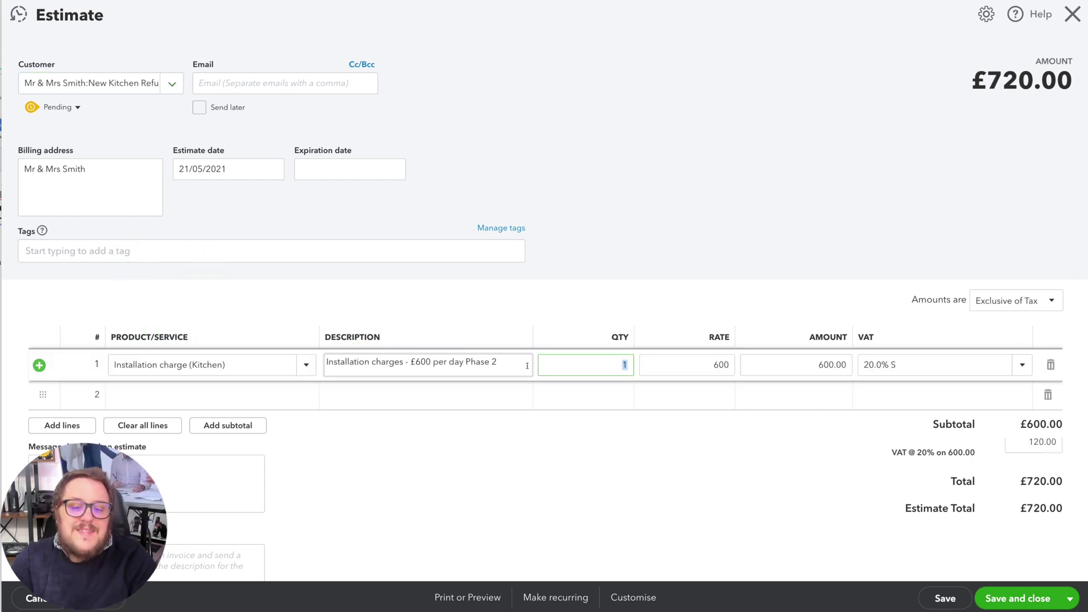
pyautogui.write('5')
pyautogui.press('Tab')
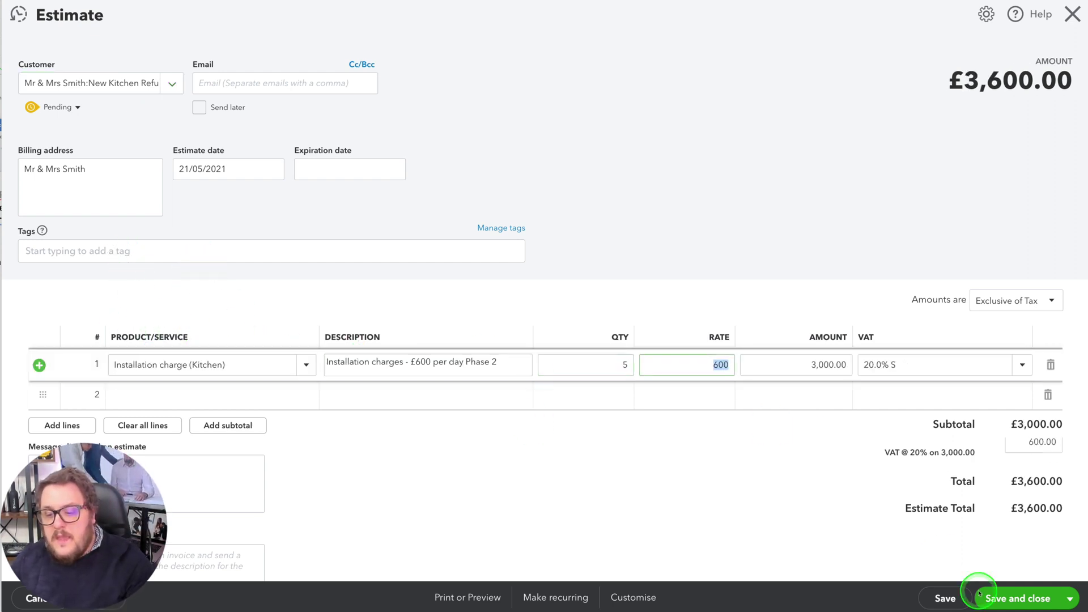
pyautogui.click(1026, 596)
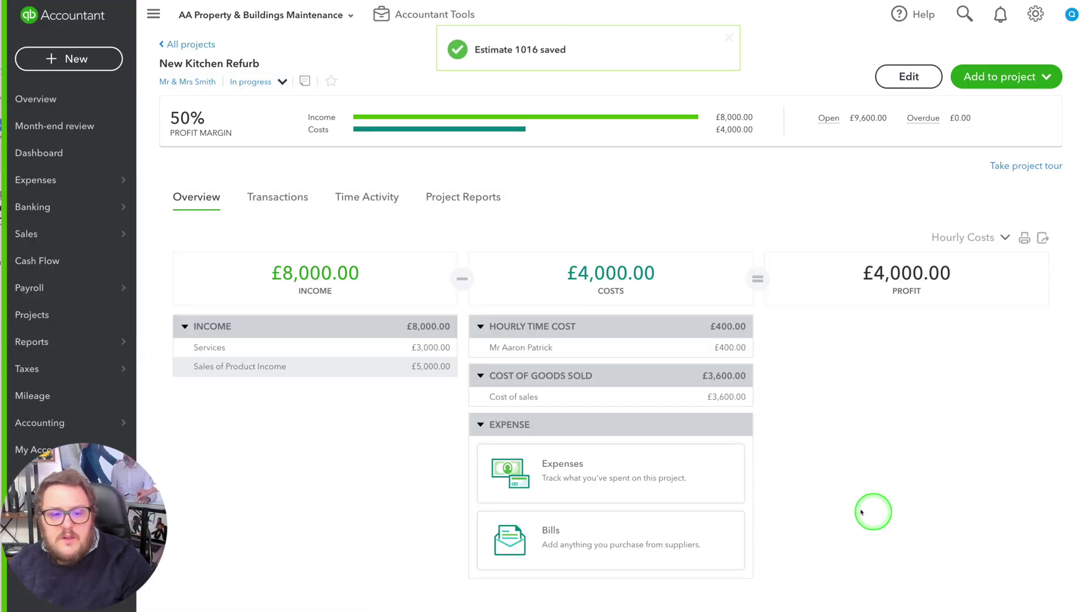
# Draft an invoice from the project's pending Phase 2 installation estimate, billing 45% of each line
pyautogui.click(278, 204)
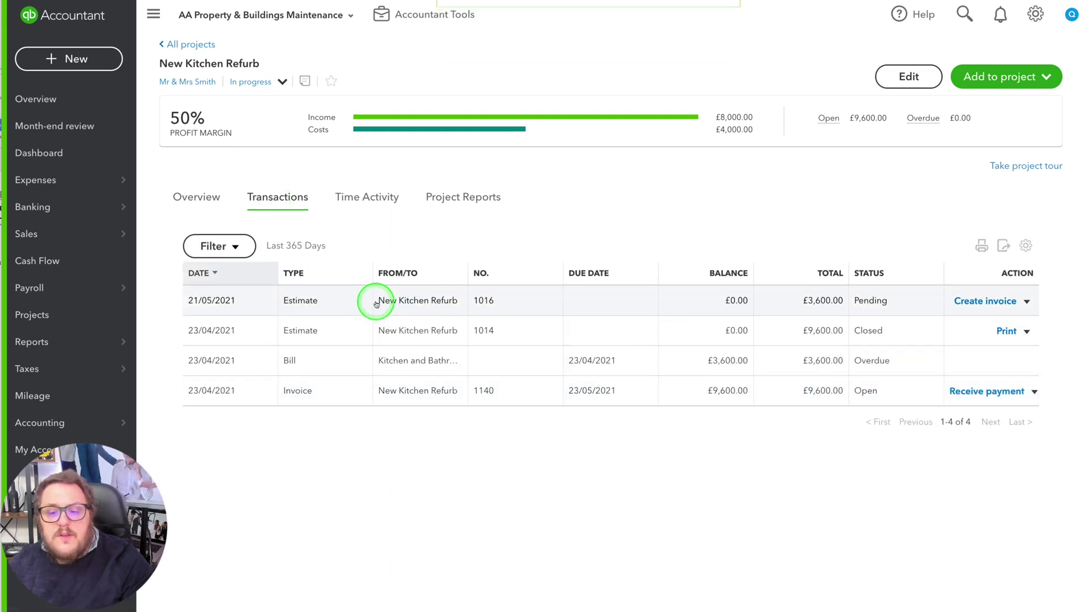
pyautogui.click(376, 304)
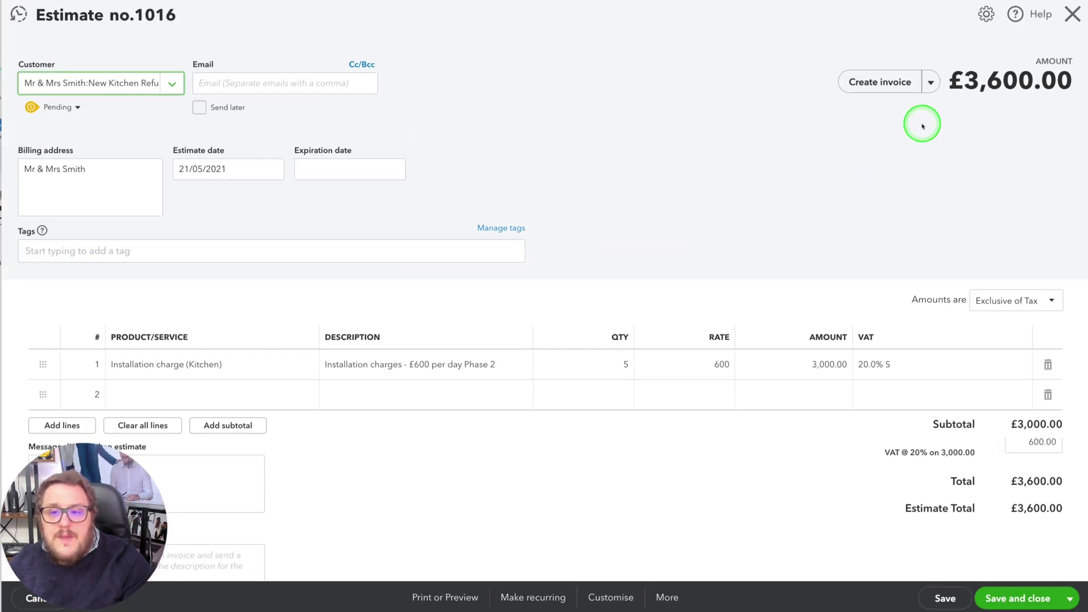
pyautogui.click(881, 82)
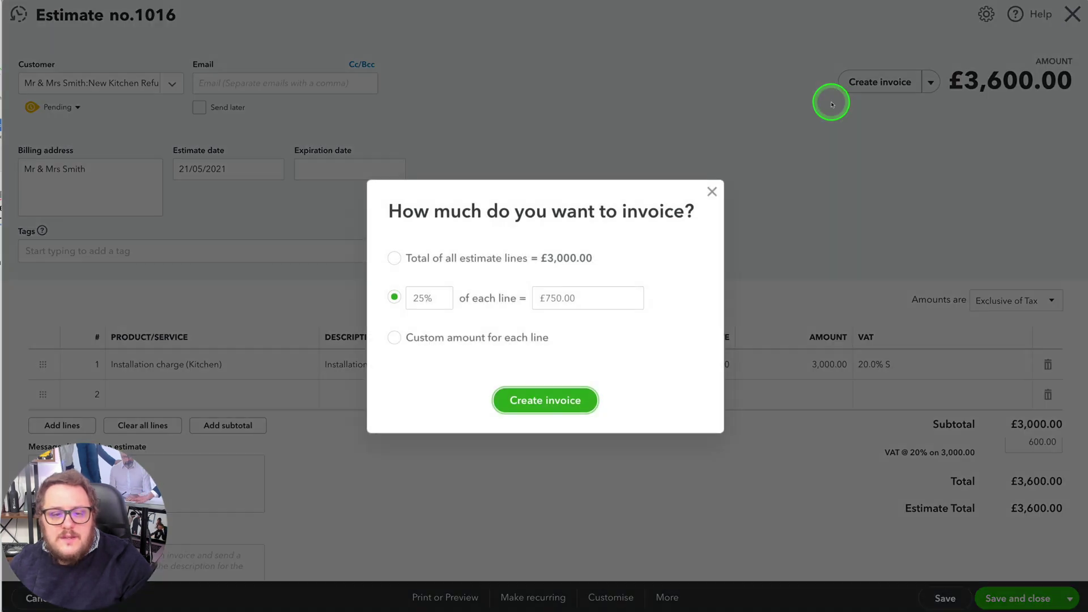
pyautogui.click(427, 300)
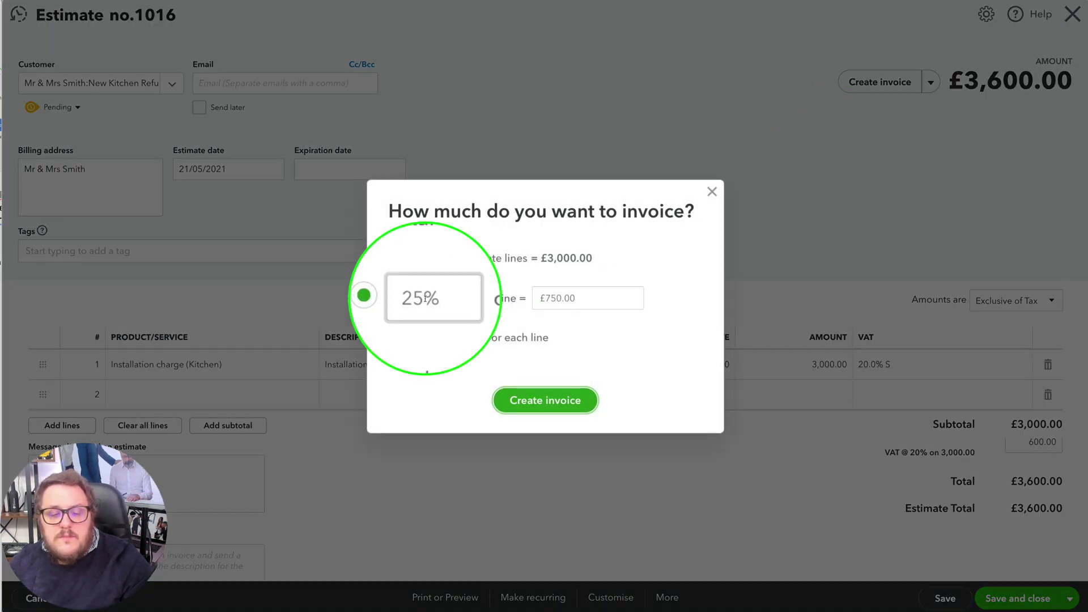
pyautogui.write('45')
pyautogui.press('Tab')
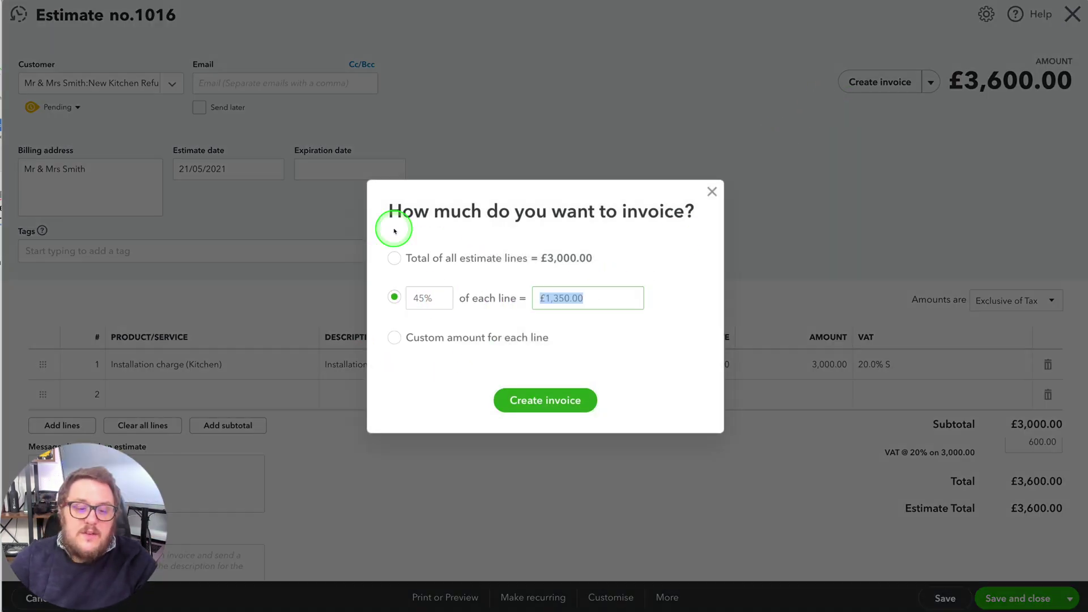
pyautogui.click(580, 398)
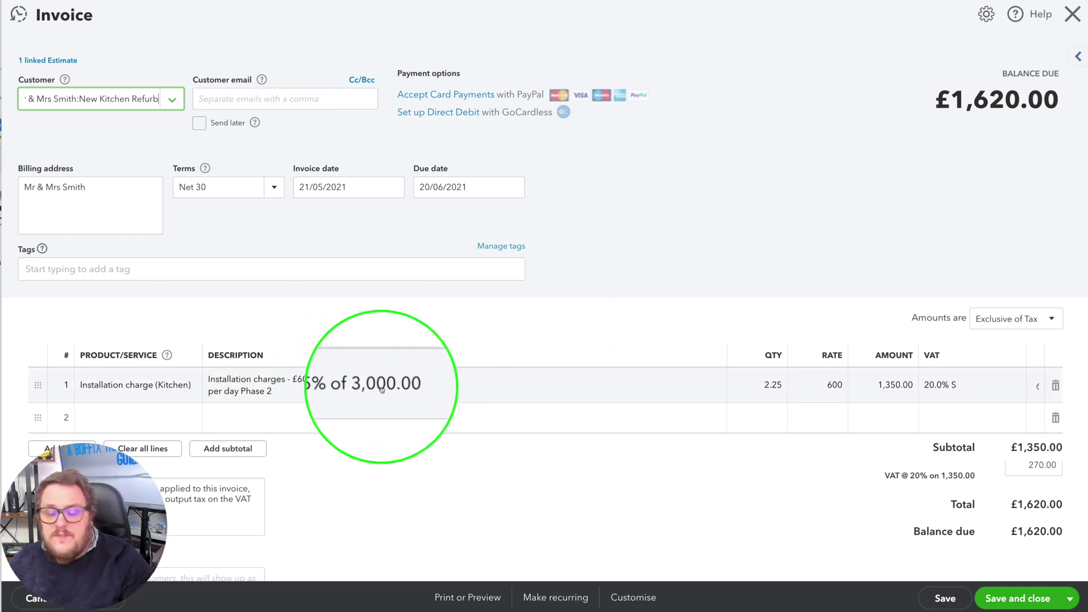
# Discard the drafted invoice without saving and return to the projects list
pyautogui.click(919, 102)
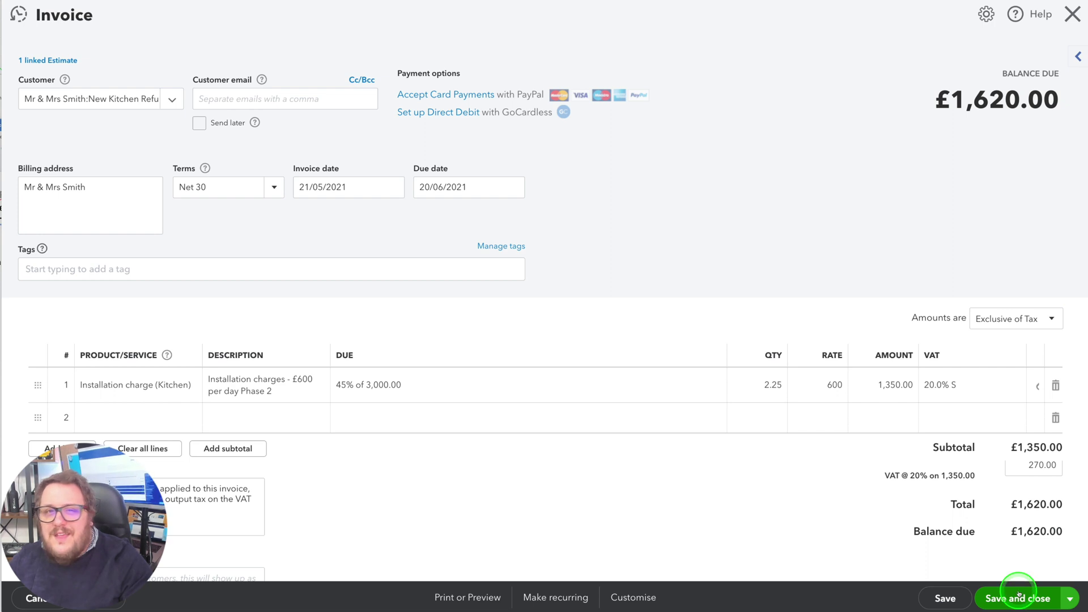
pyautogui.click(1072, 16)
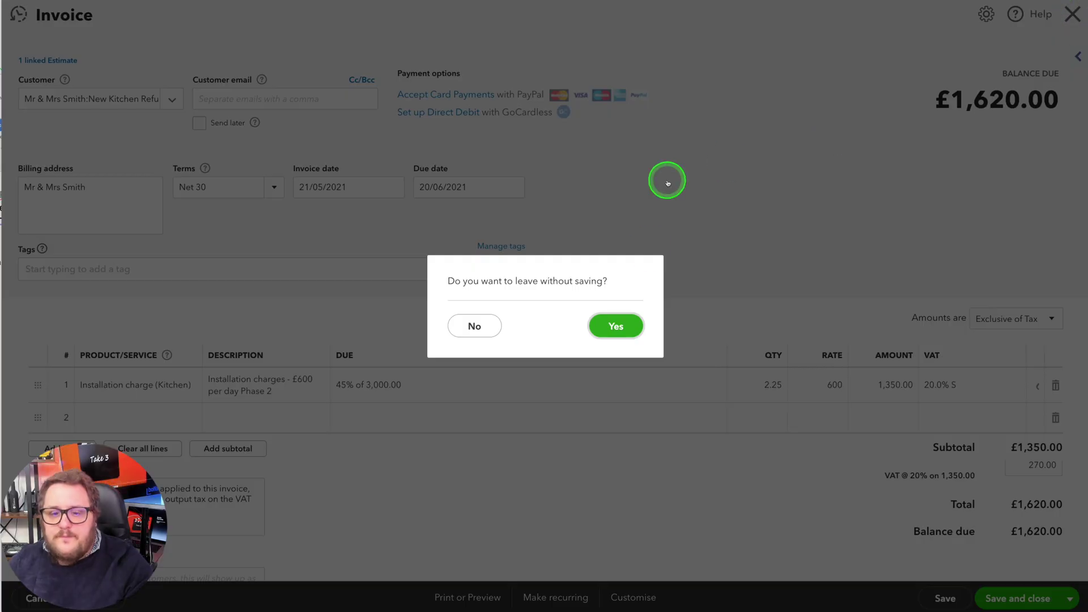
pyautogui.click(619, 323)
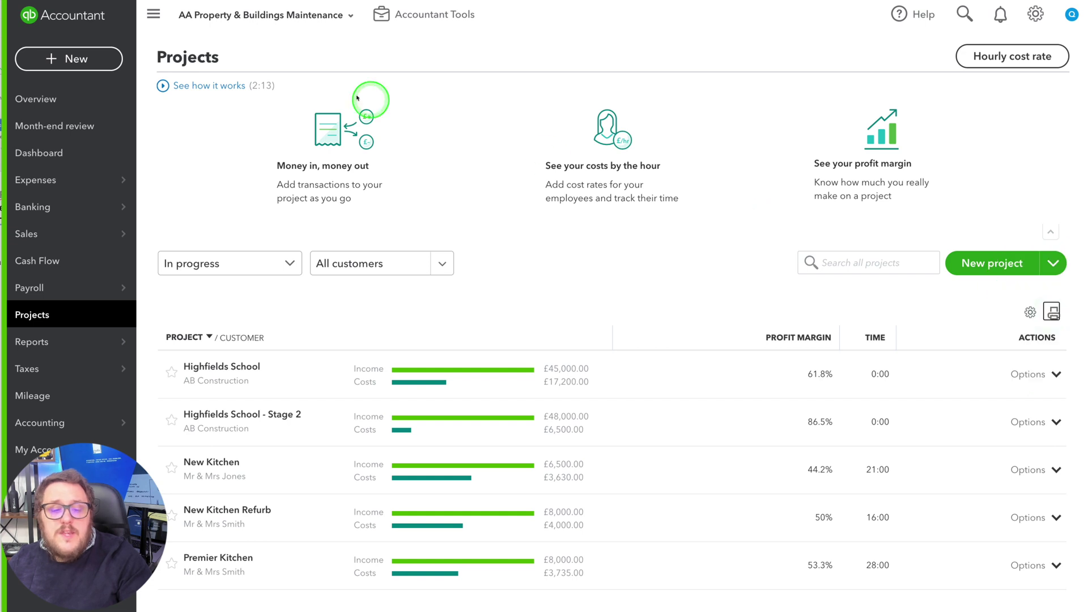
# View the printable summary of in-progress projects for all customers, and look through the full projects list
pyautogui.click(1055, 309)
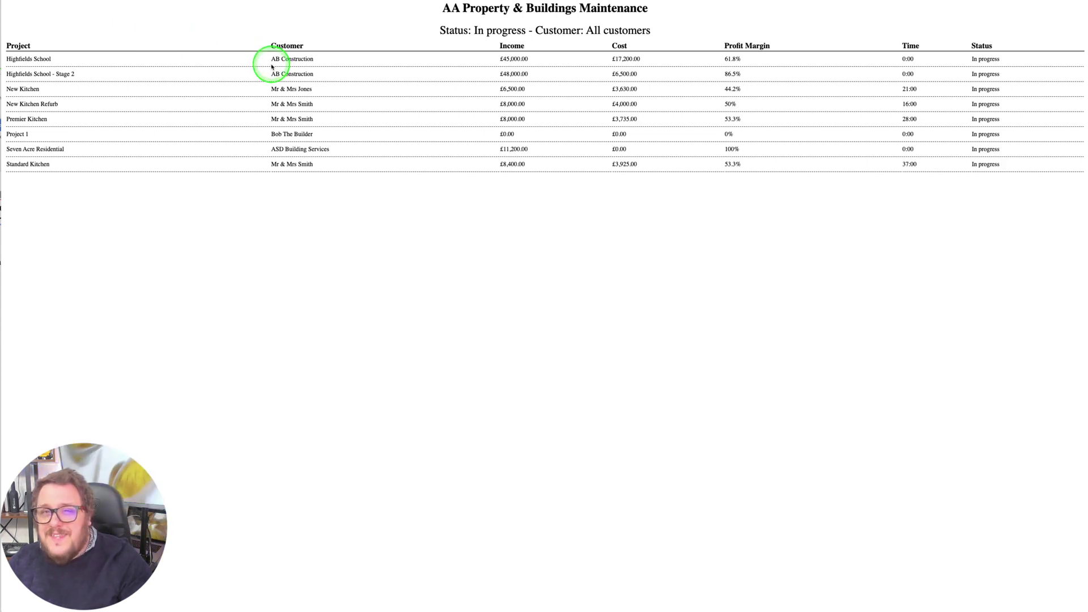
pyautogui.click(72, 3)
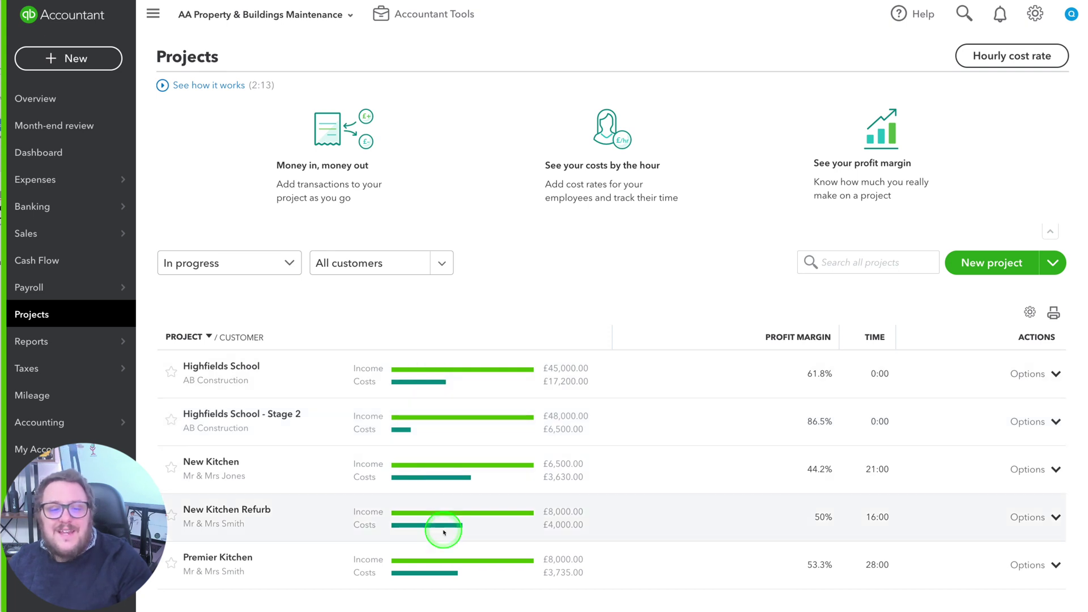
pyautogui.scroll(-3, 465, 522)
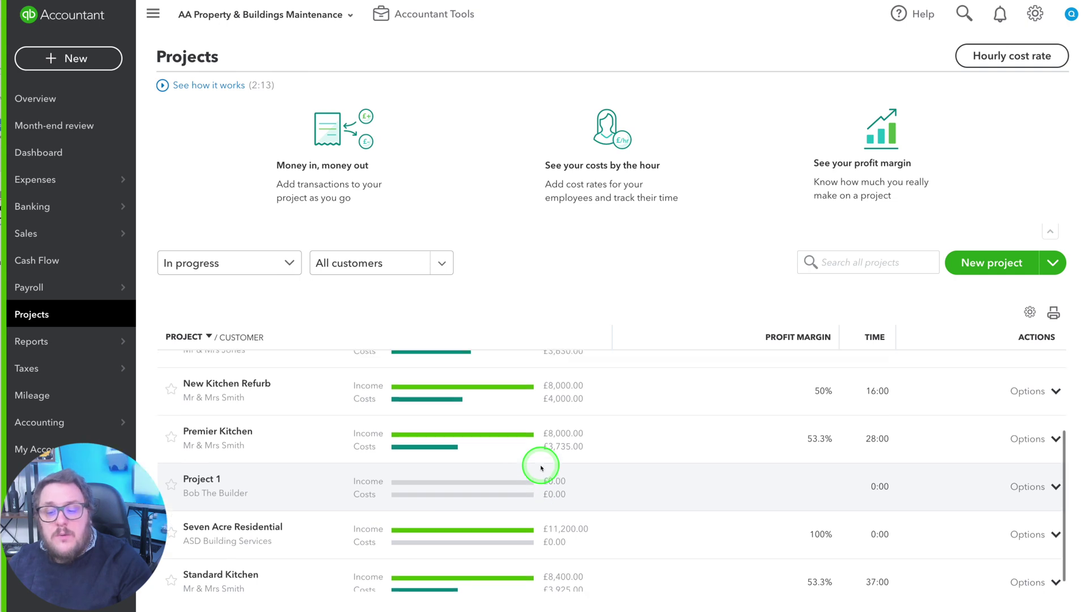
pyautogui.scroll(3, 538, 466)
# Filter the in-progress projects by the customer Bob The Builder, and switch the customer filter to AB Construction
pyautogui.click(439, 262)
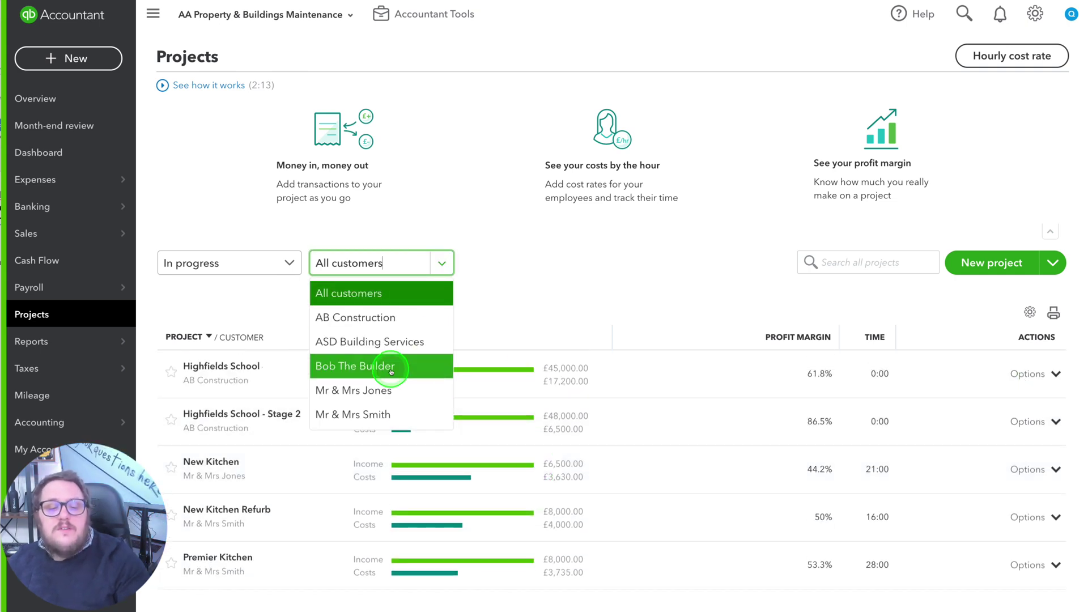
pyautogui.click(559, 345)
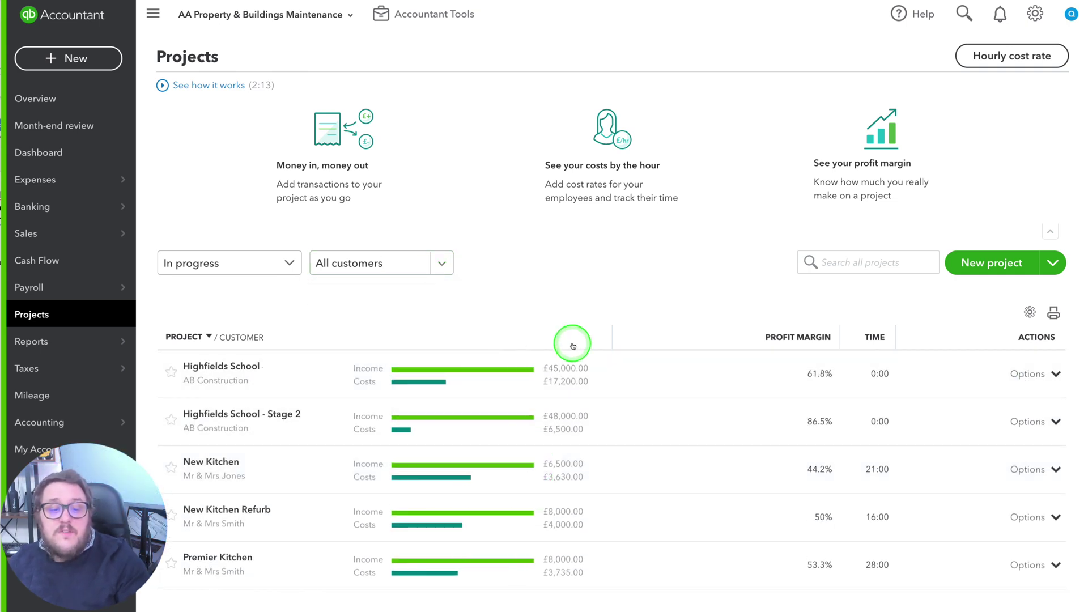
pyautogui.click(441, 262)
pyautogui.click(360, 366)
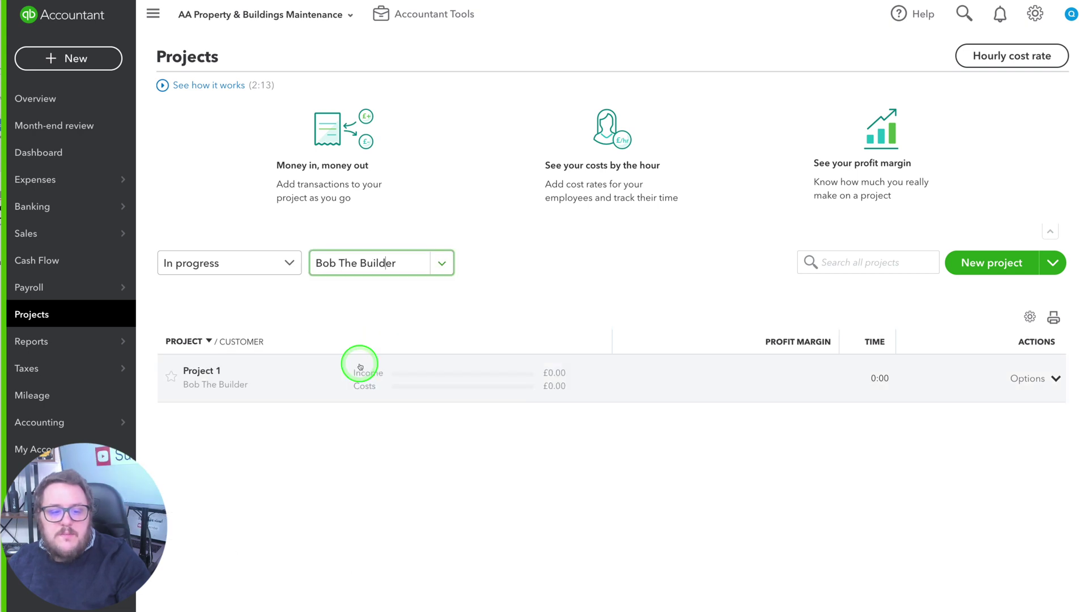
pyautogui.click(519, 310)
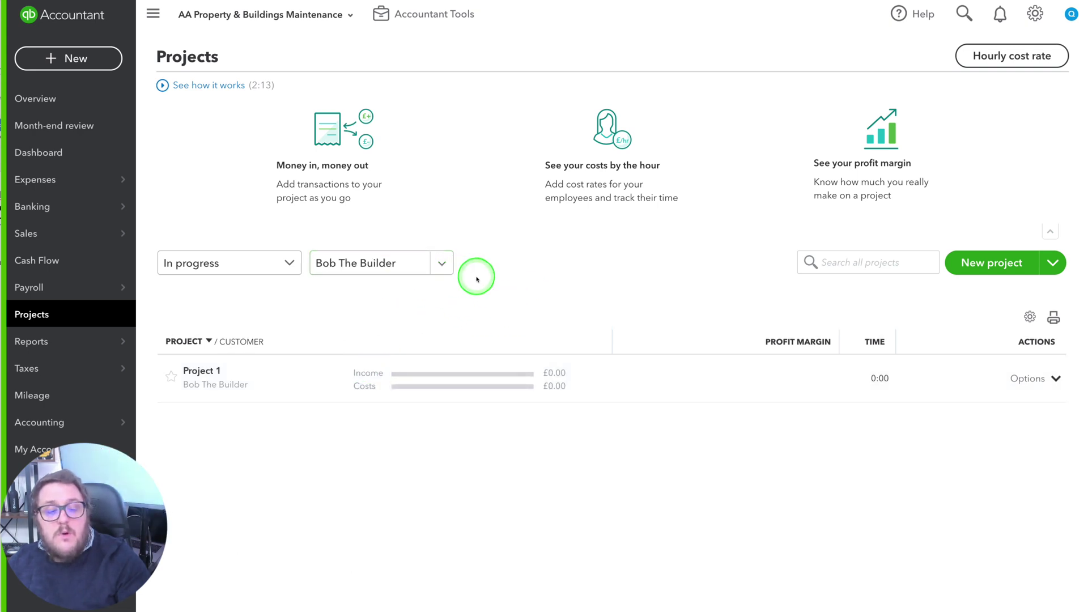
pyautogui.click(441, 262)
pyautogui.click(390, 316)
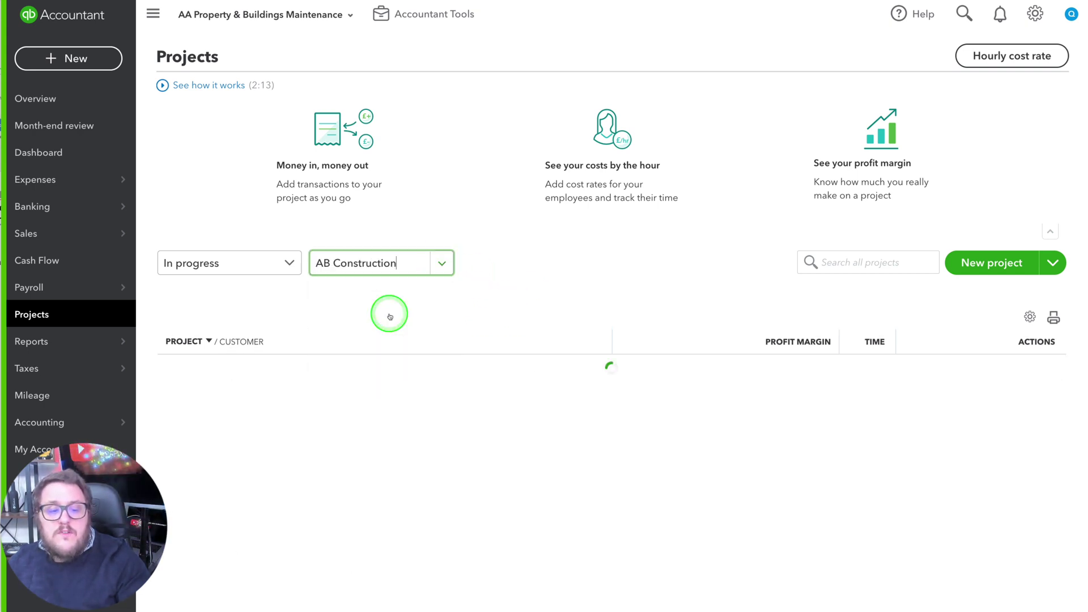